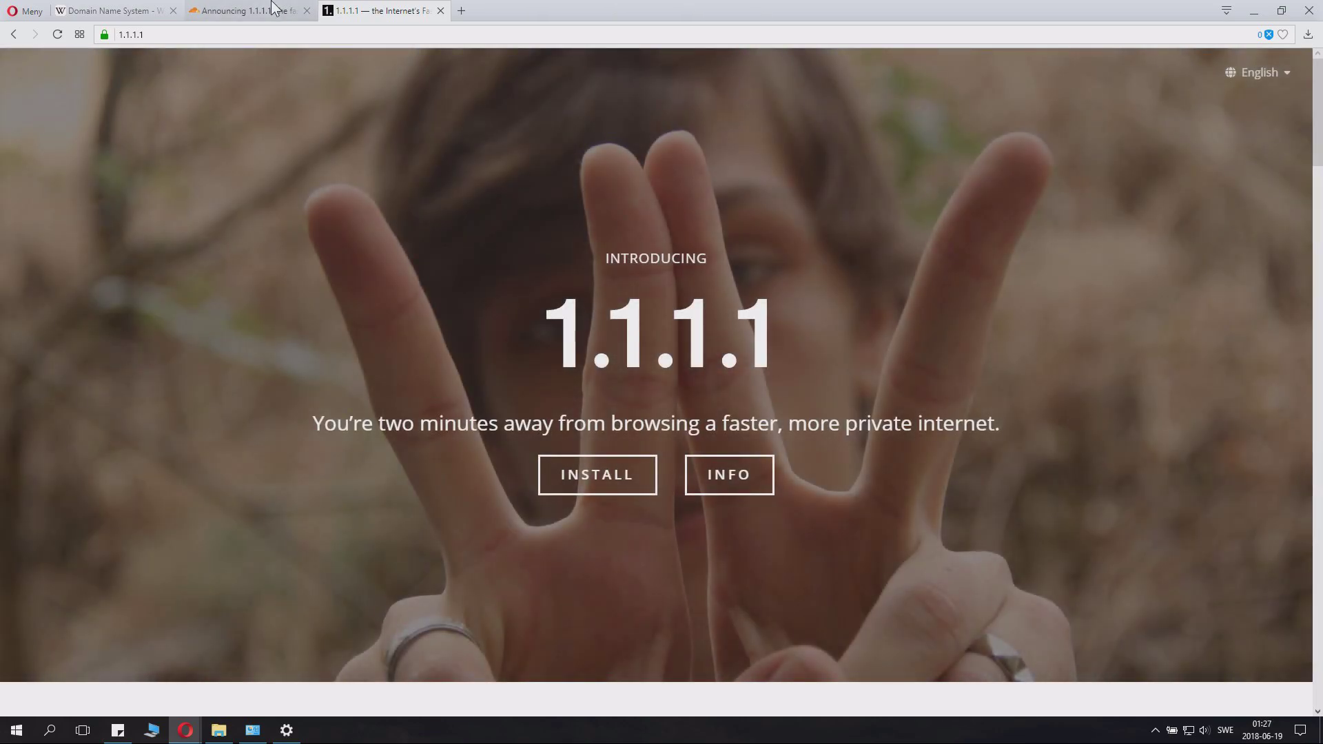
Read the Cloudflare blog announcement of 1.1.1.1, including its resolver speed chart, and minimize the browser
click(272, 8)
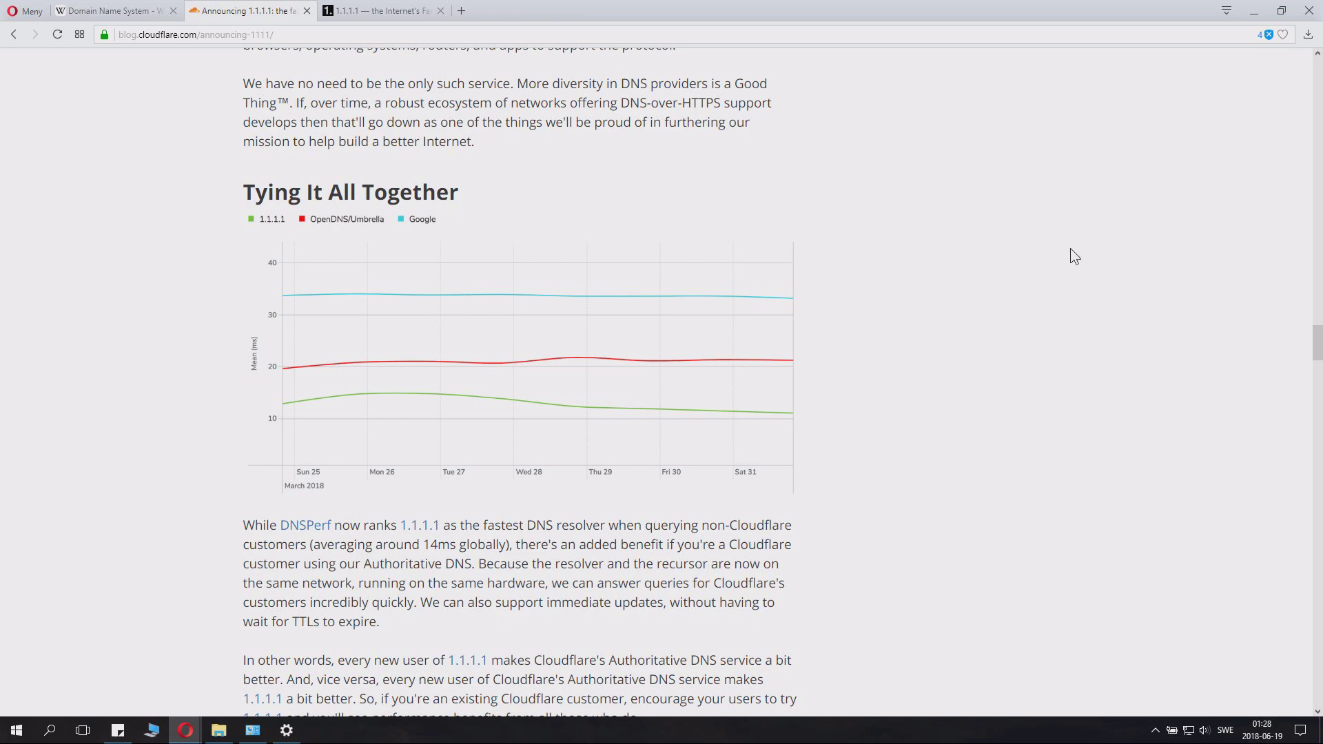
click(1253, 11)
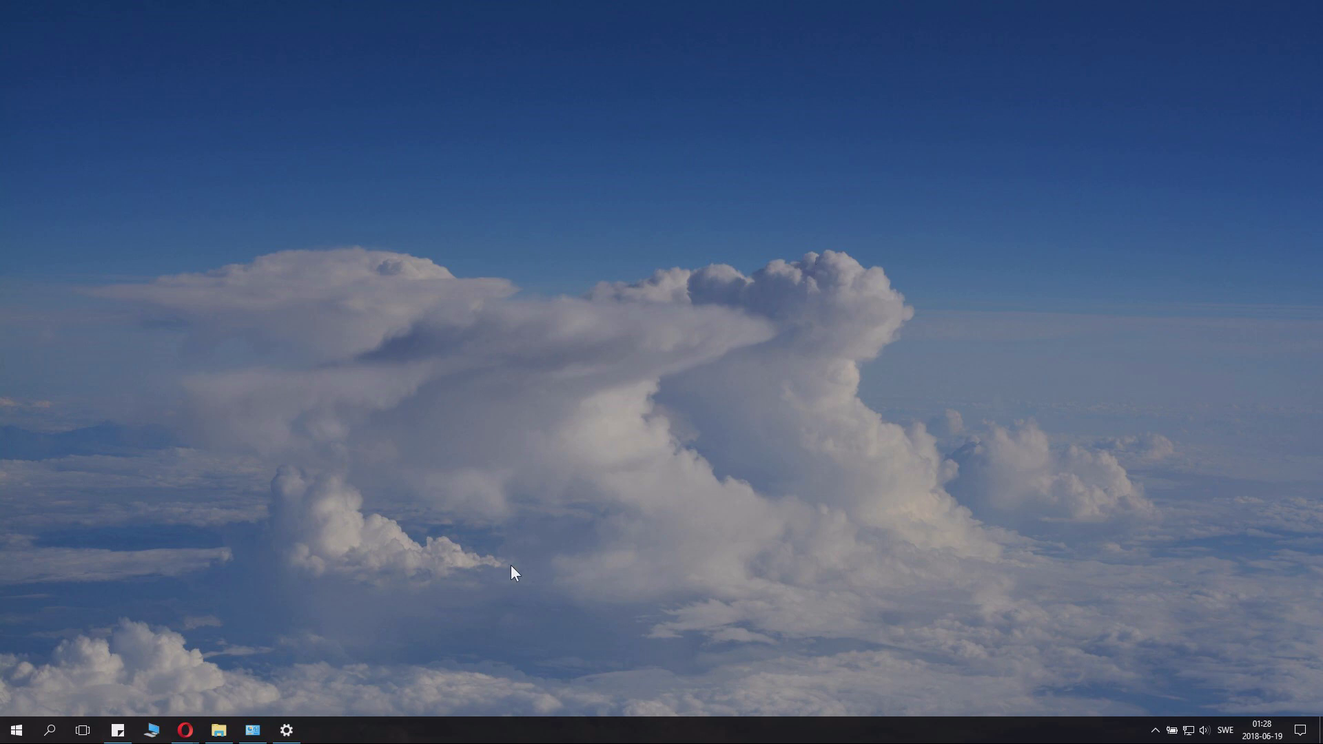
Switch to Windows Settings and open the Ethernet page under Nätverk och Internet
click(289, 735)
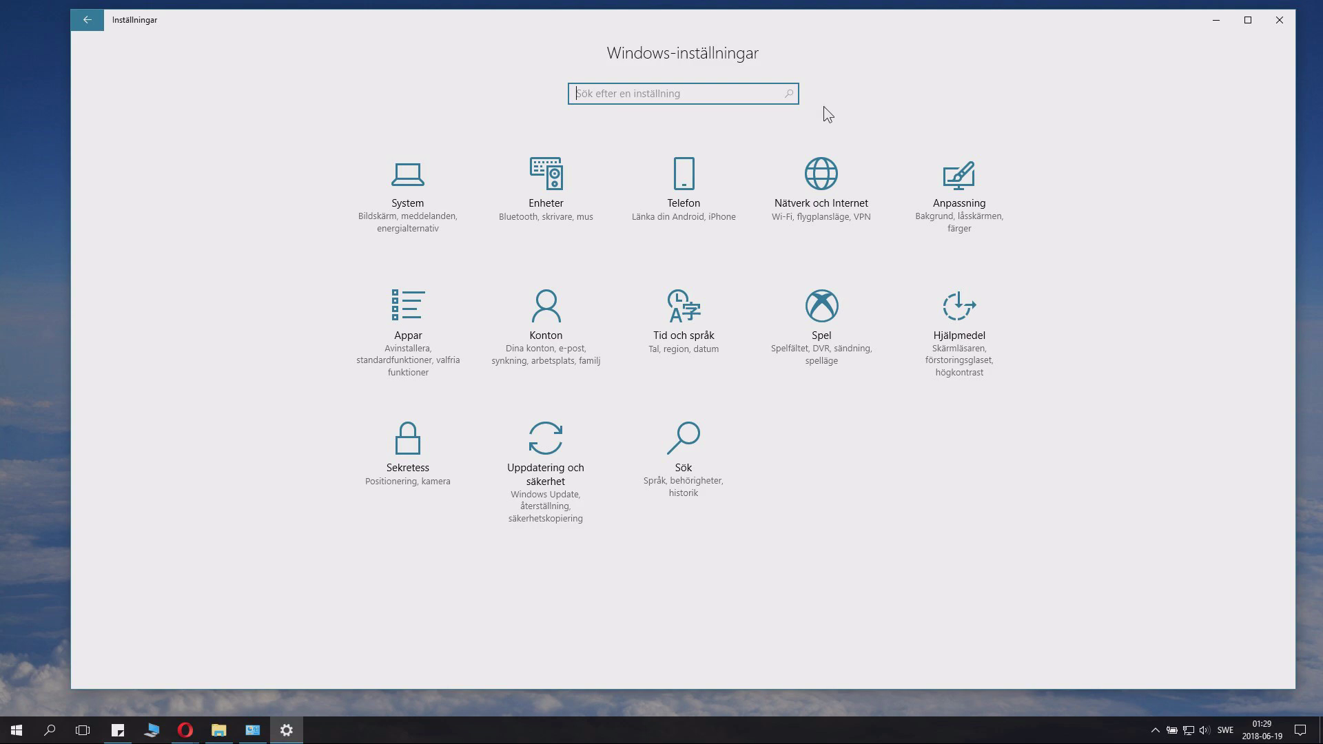
click(851, 240)
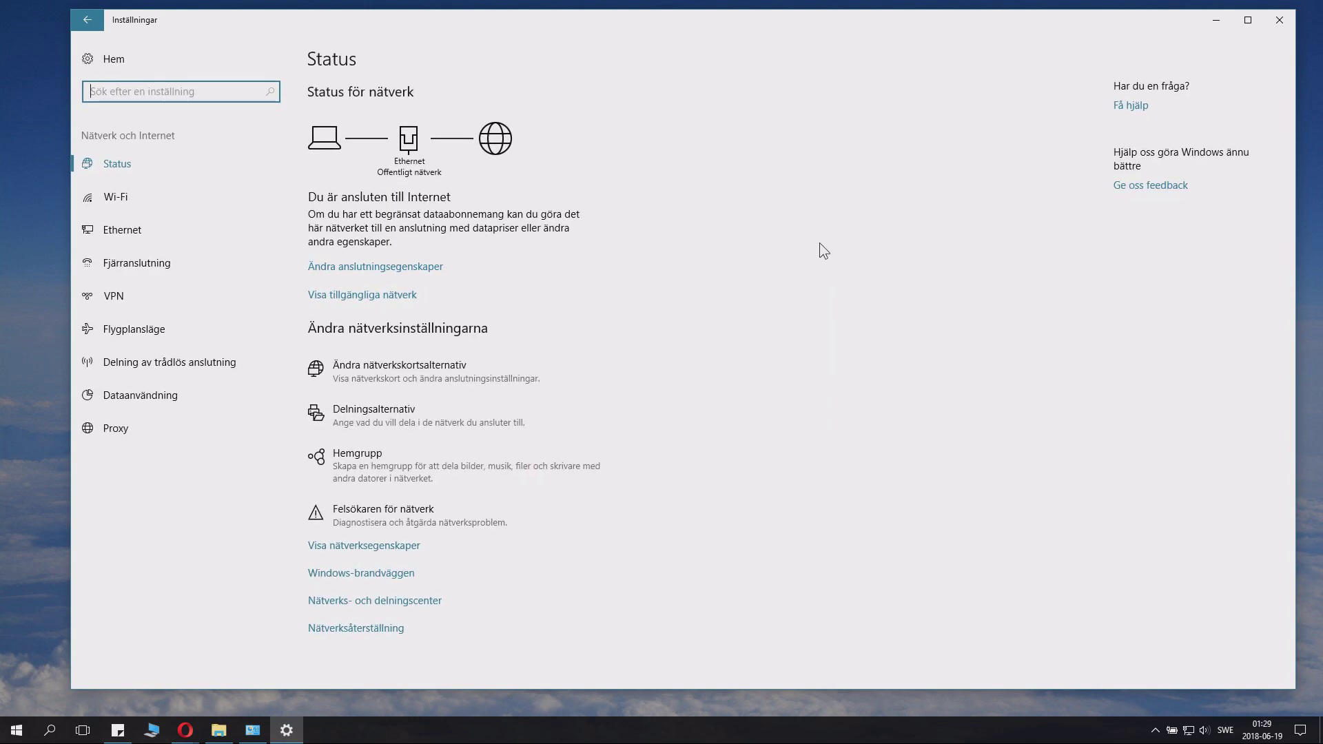
click(194, 205)
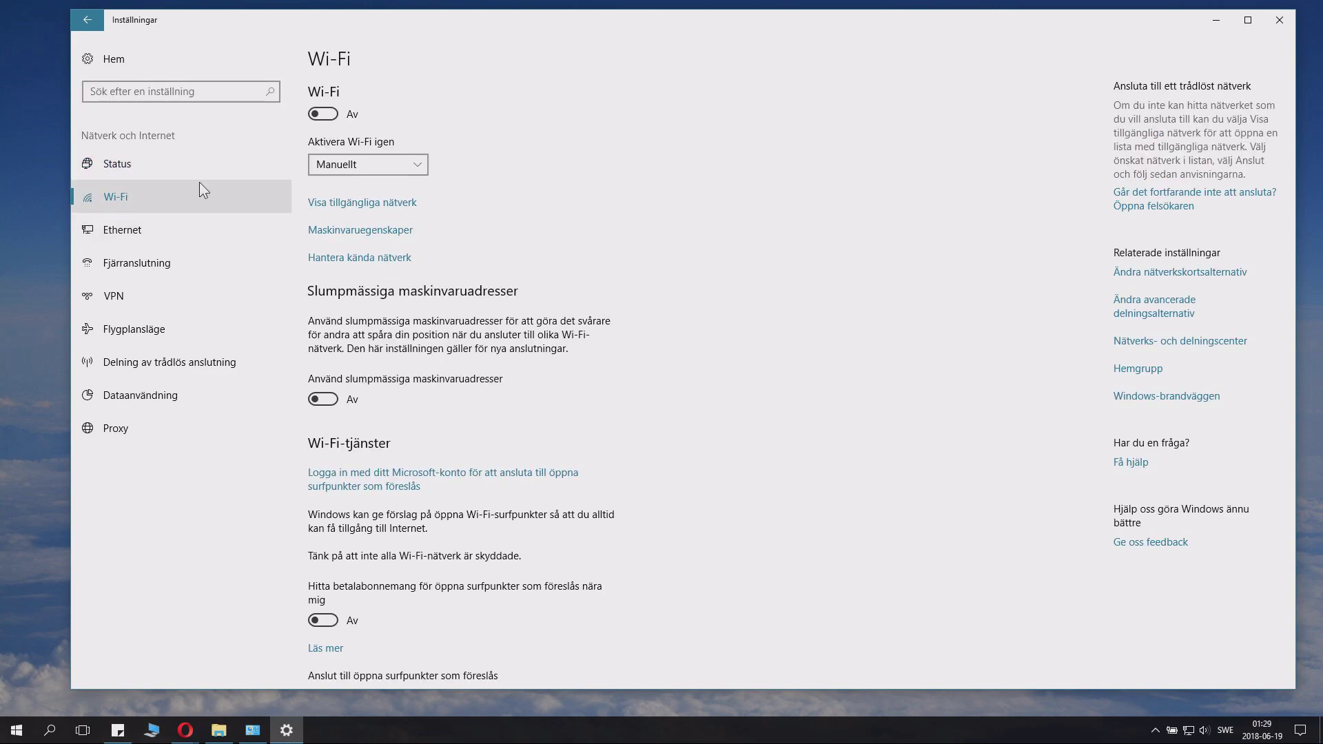
click(179, 216)
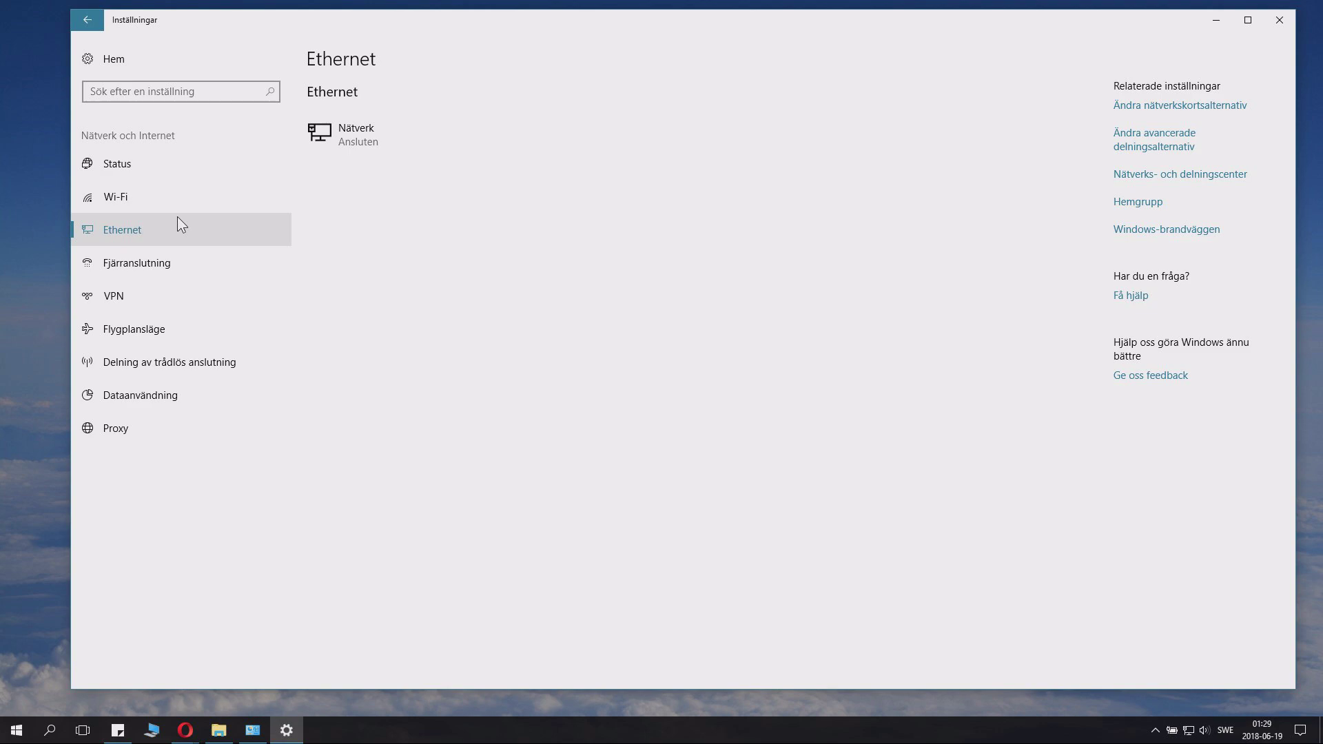
click(177, 194)
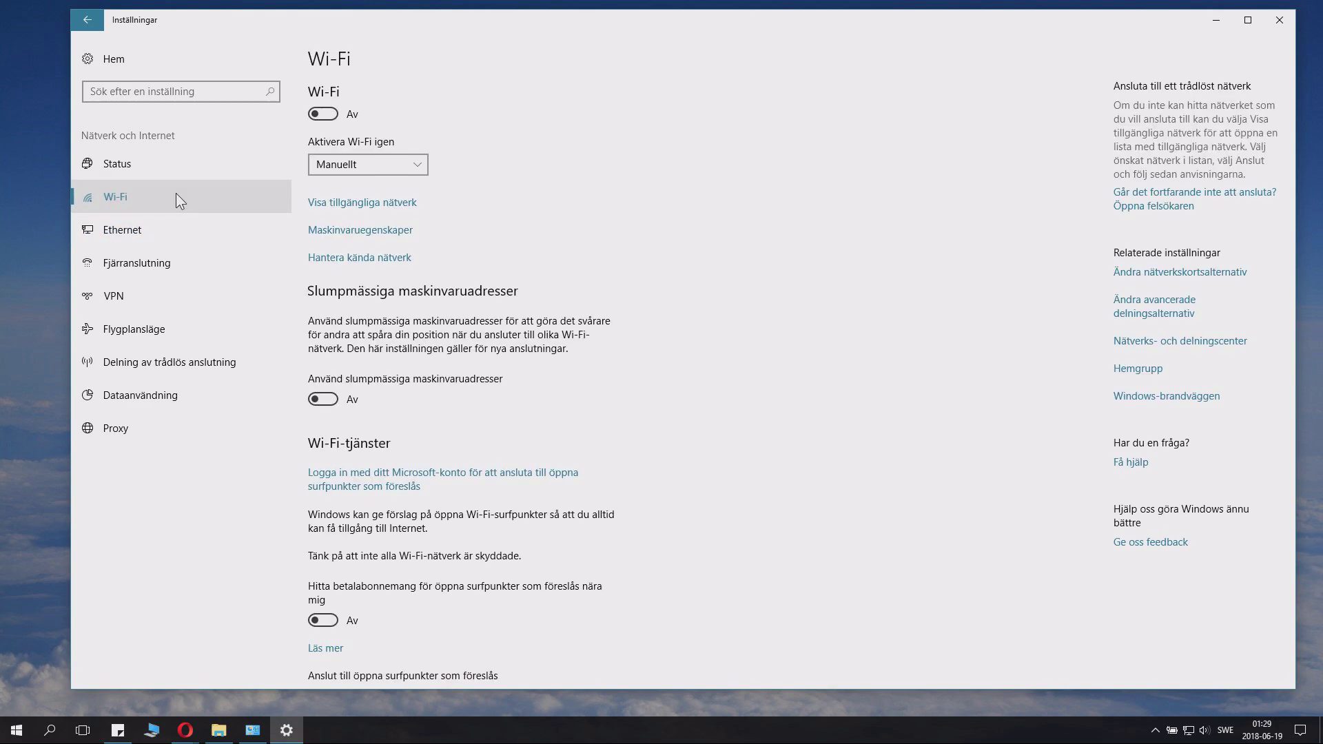
click(192, 225)
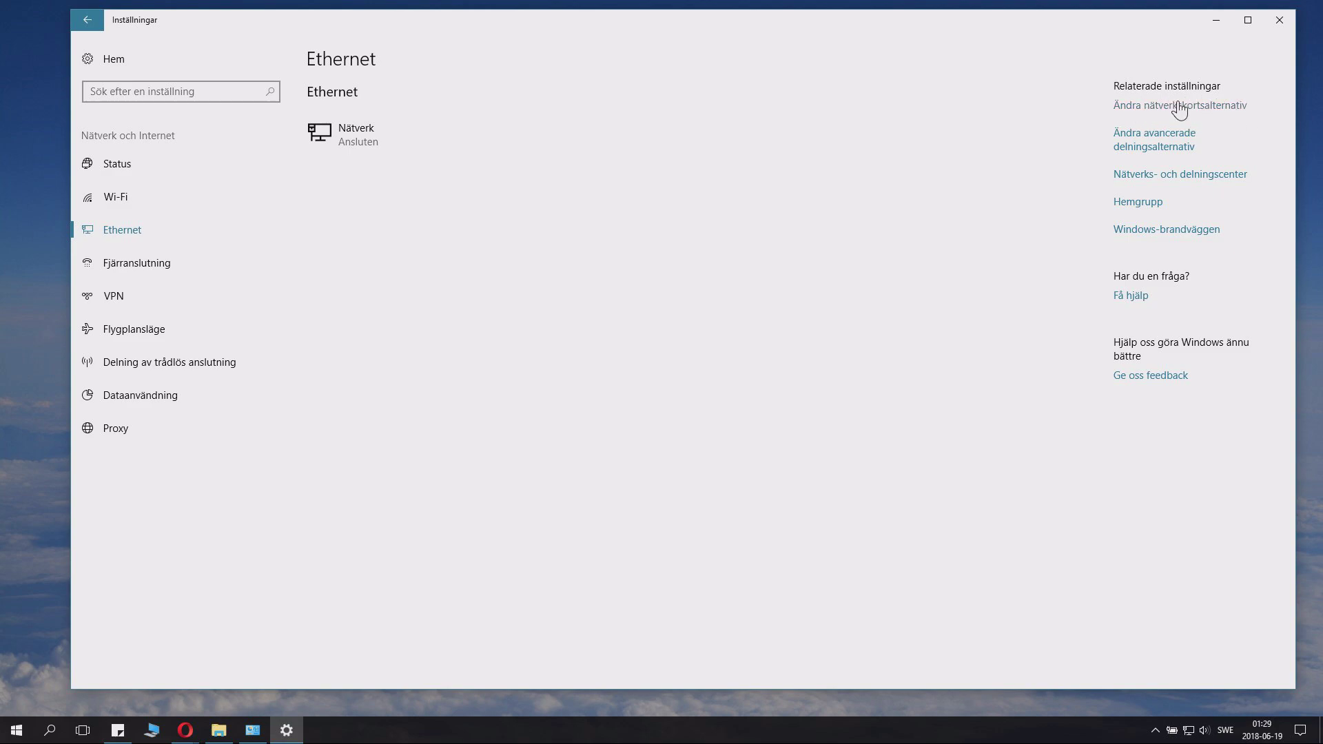
Open the network adapter options and minimize the Settings window, leaving the adapter list in view
click(1210, 109)
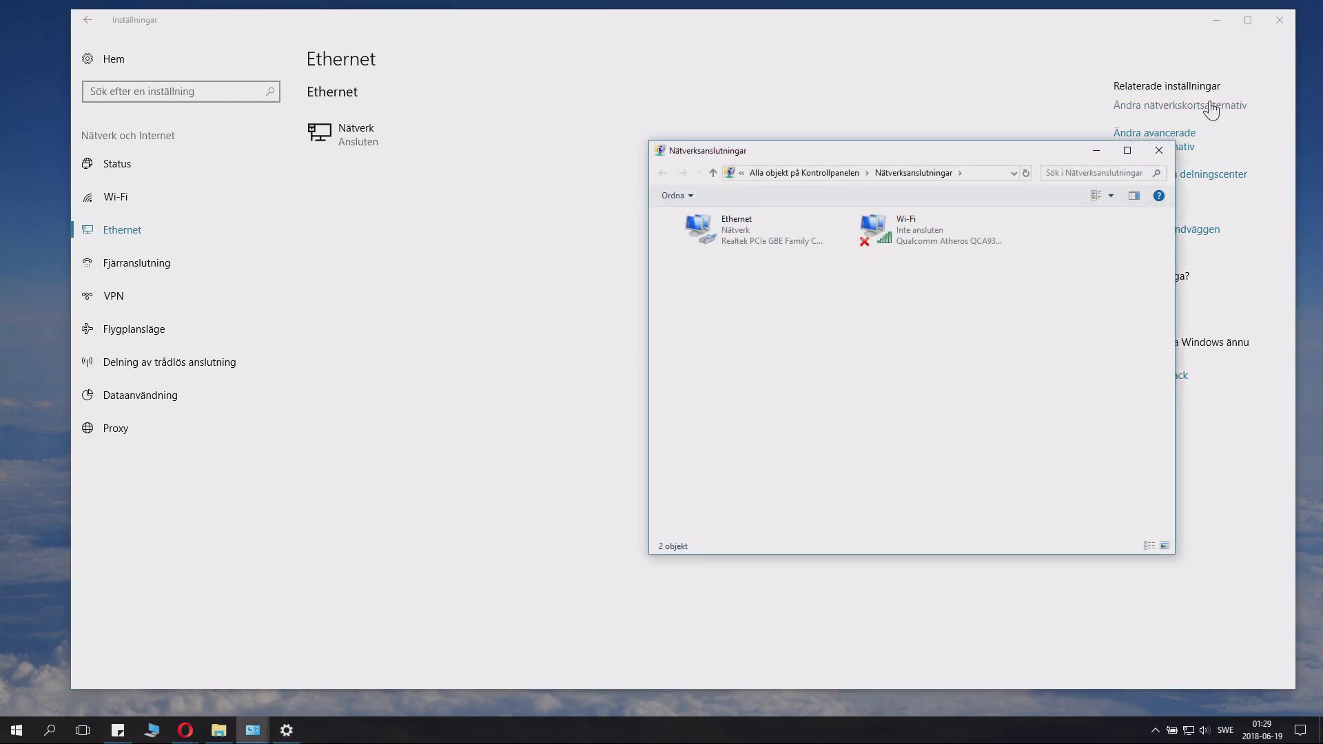
drag(1032, 149, 733, 104)
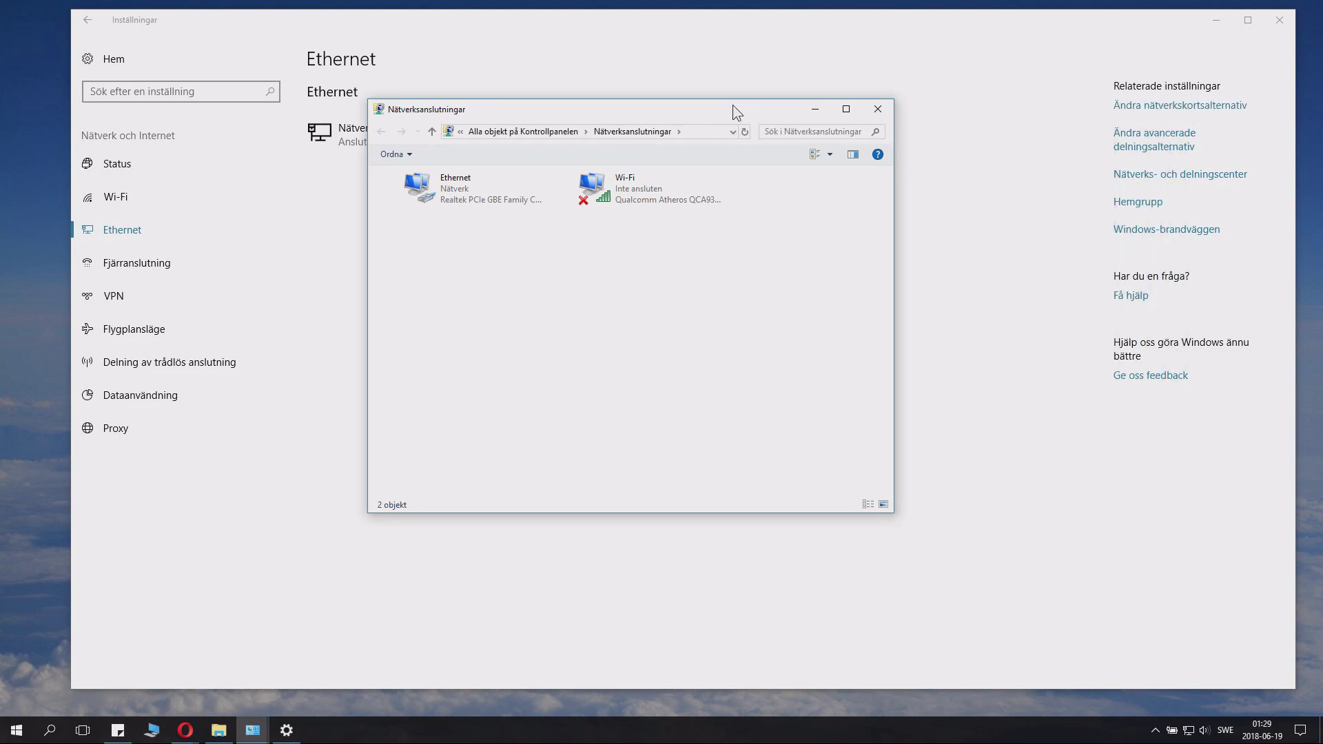
click(1216, 20)
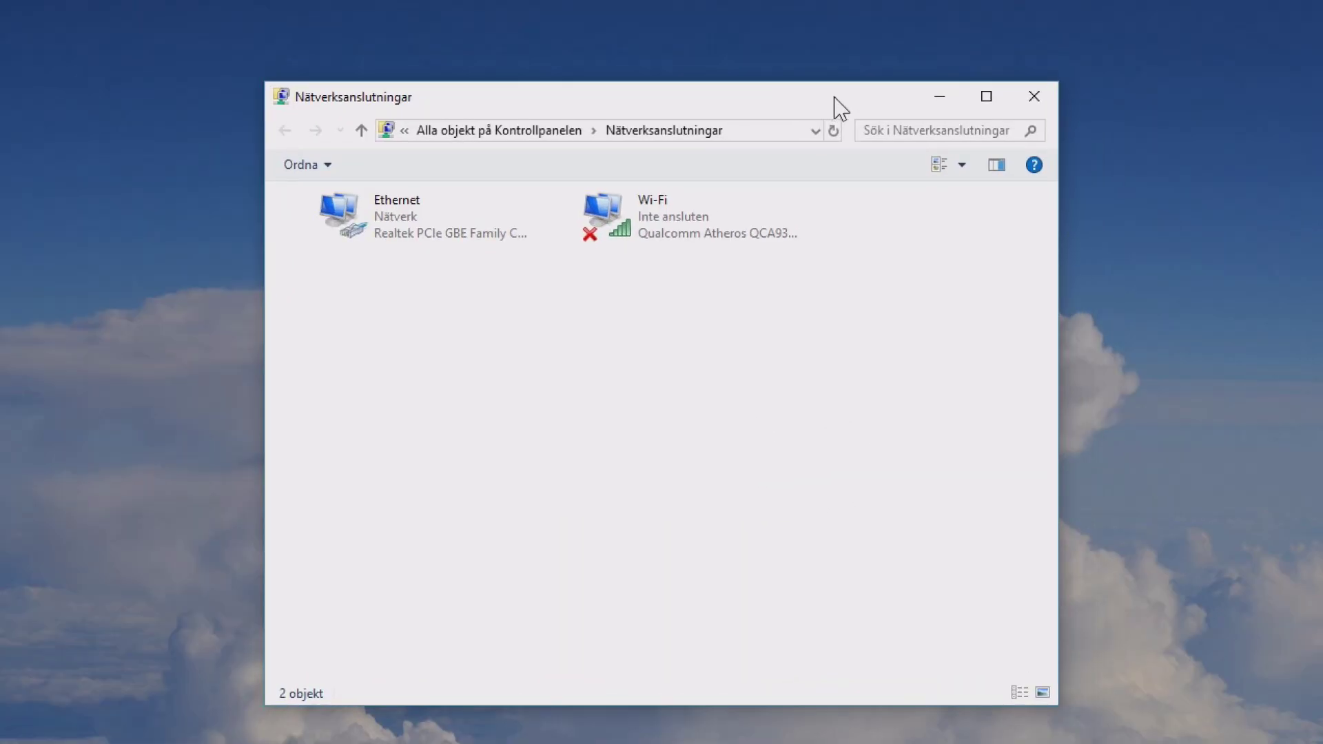
drag(840, 107, 856, 106)
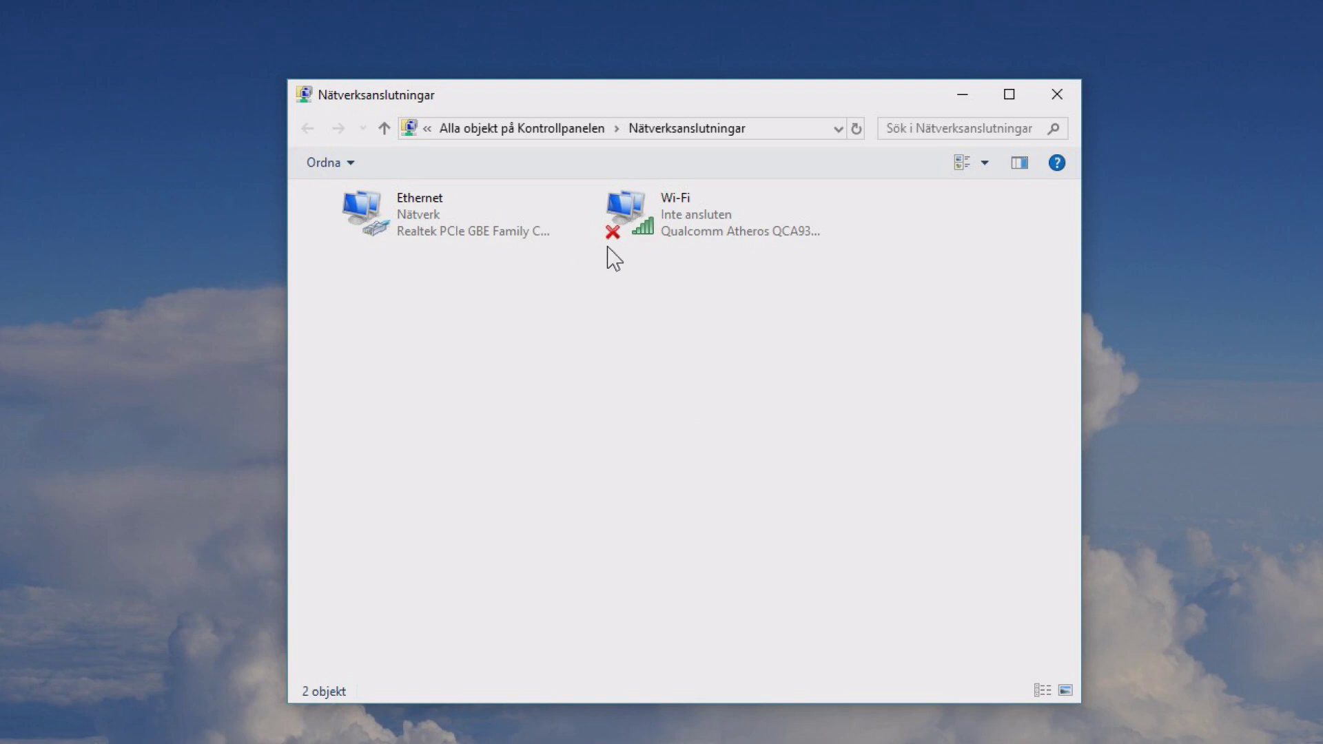
Open the Internet Protocol Version 4 (TCP/IPv4) properties of the Ethernet adapter
right_click(430, 237)
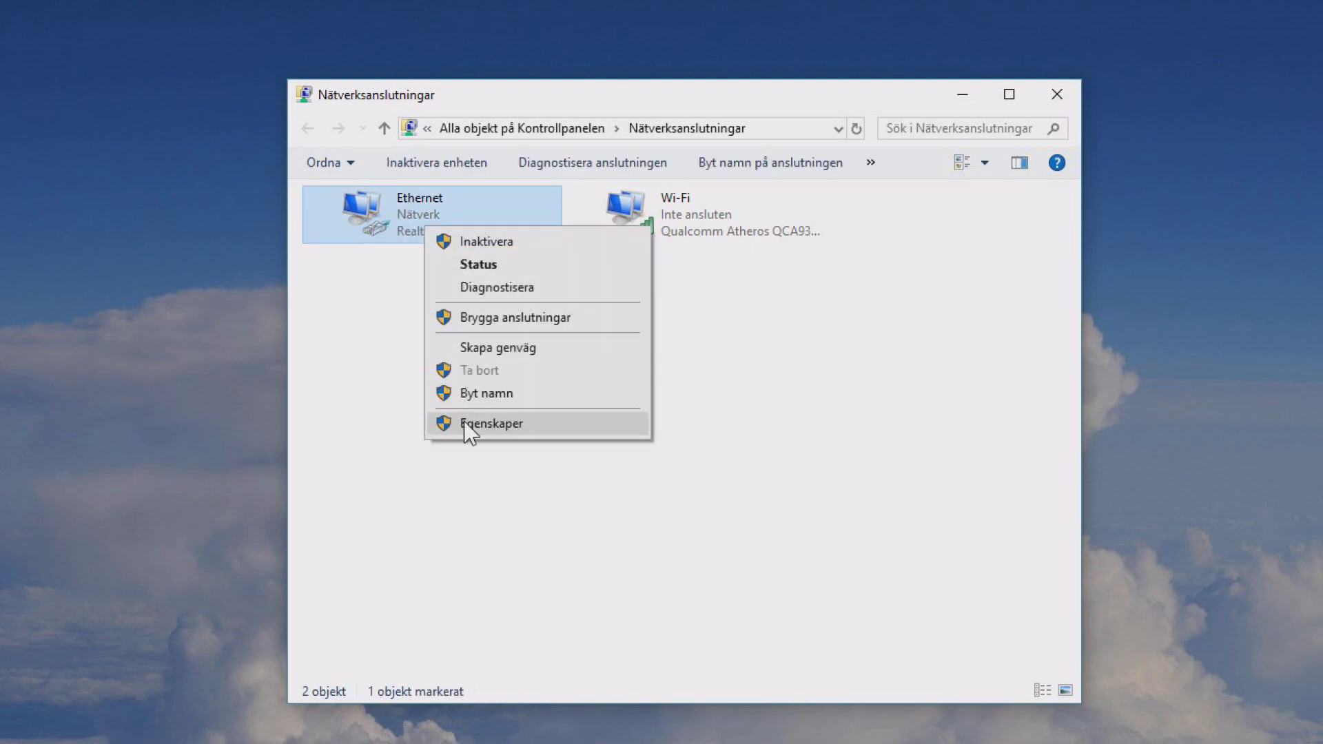
click(522, 439)
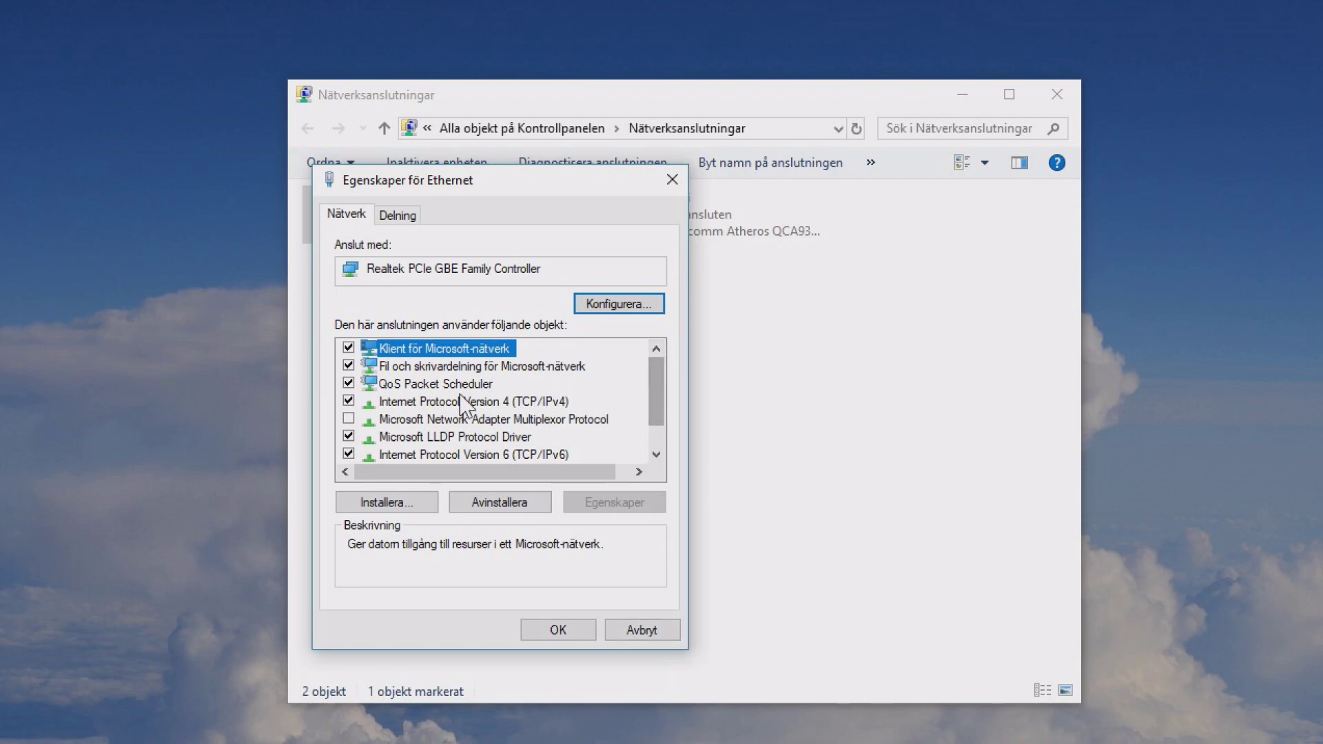
click(413, 404)
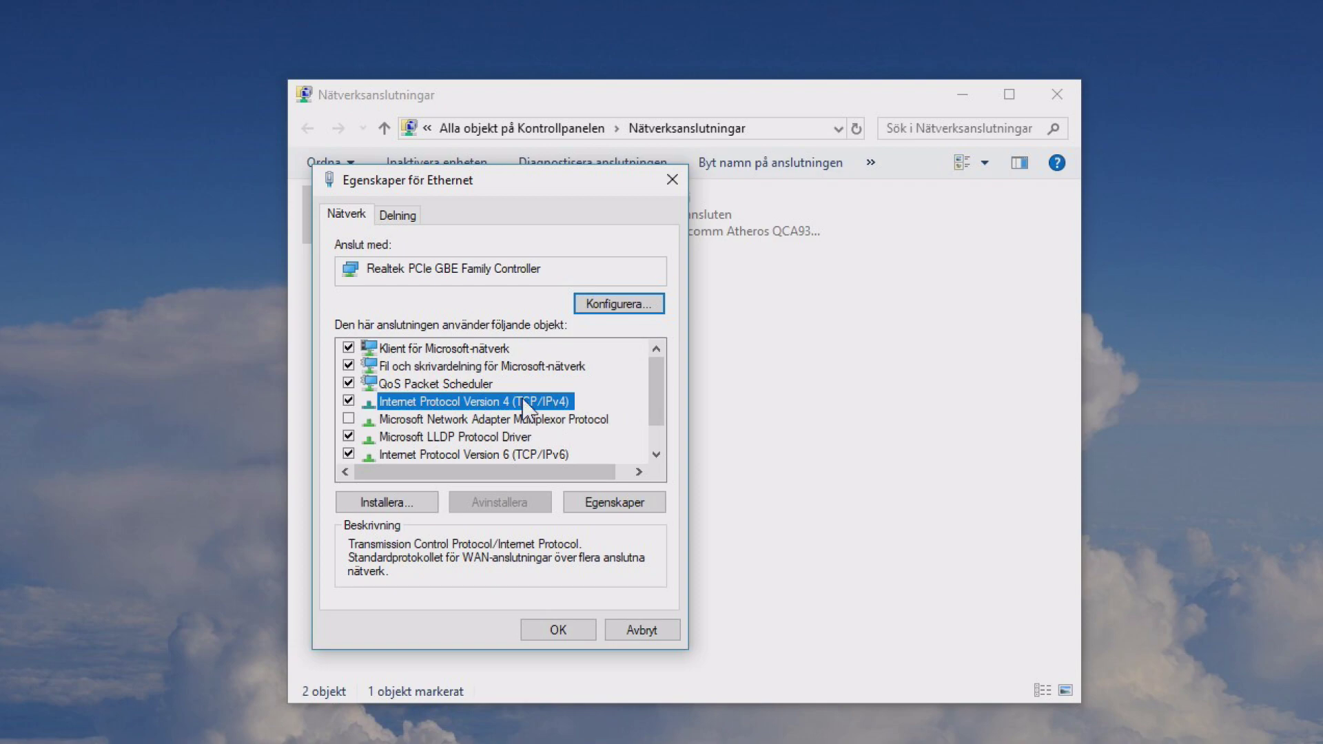
click(611, 507)
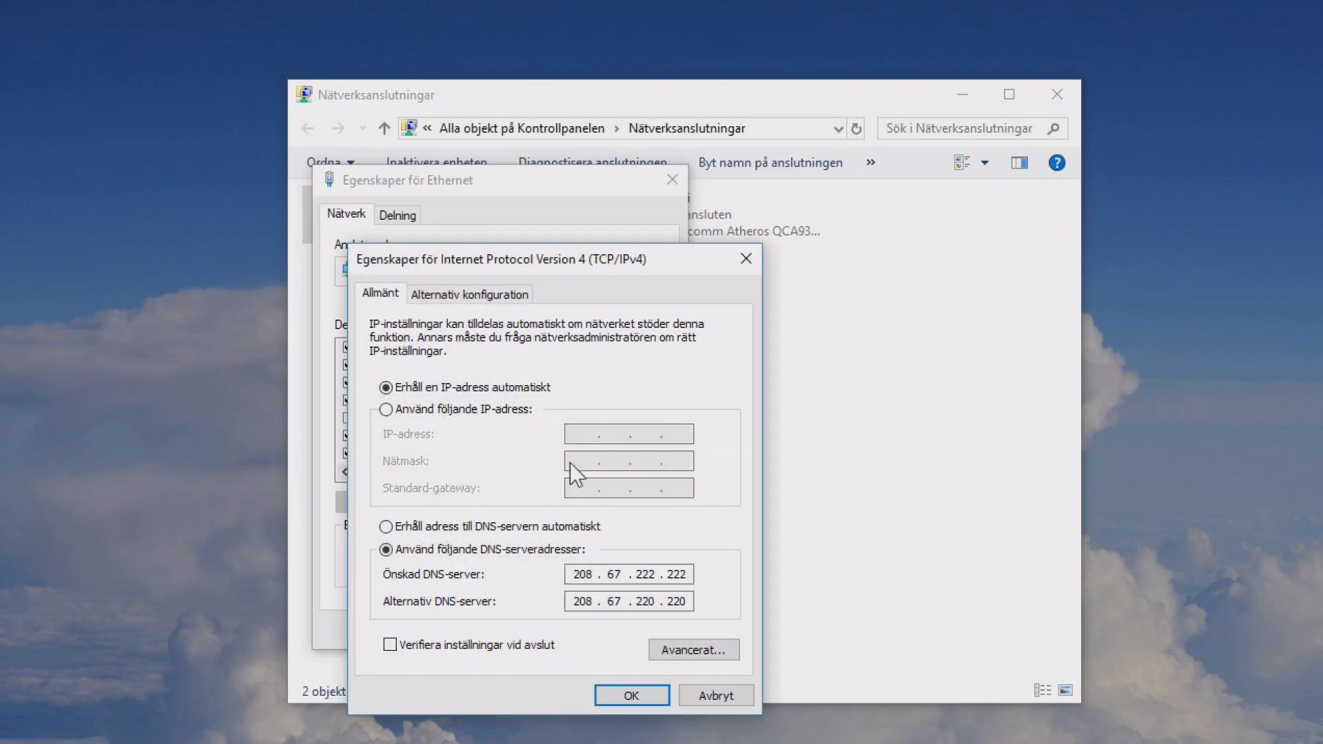
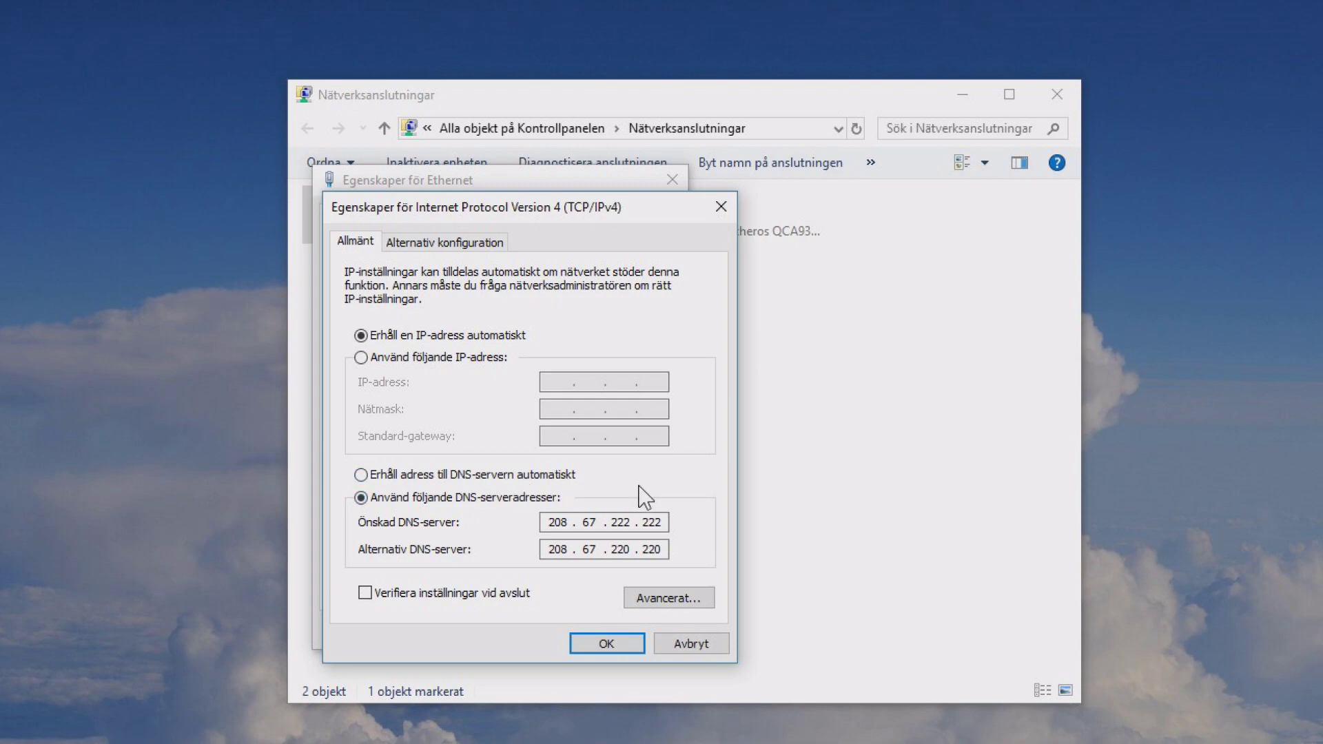
Set the Ethernet adapter's IPv4 DNS servers manually to 1.1.1.1 as preferred and 1.0.0.1 as alternate
click(361, 476)
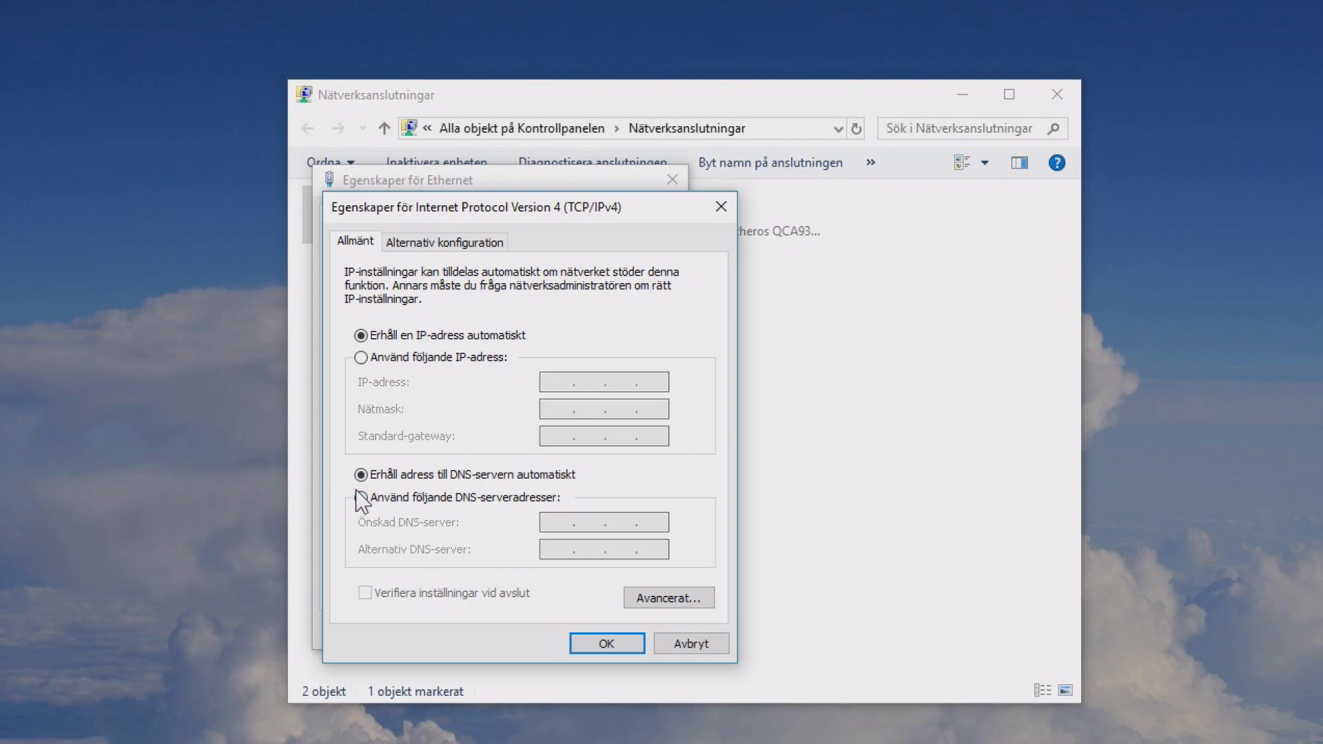
click(361, 497)
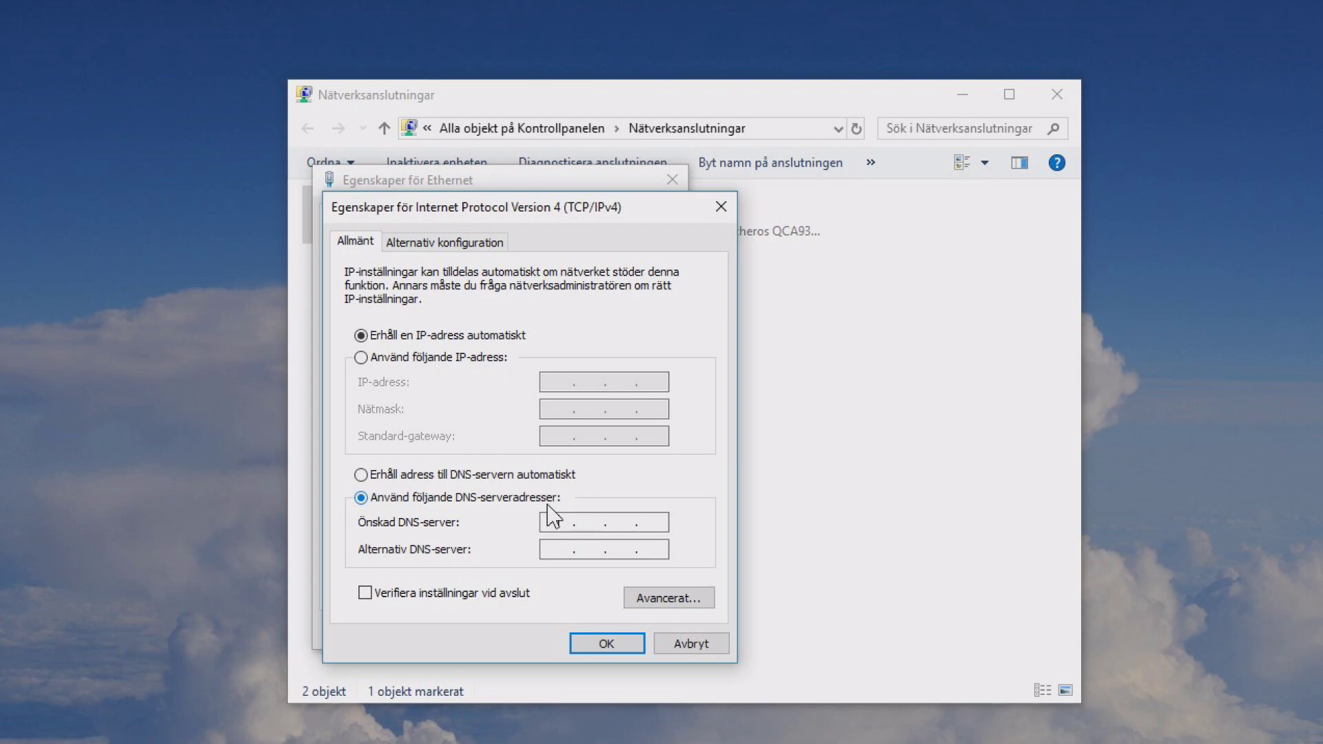
click(561, 525)
text(11)
key(BackSpace)
text(.1.1.1)
click(559, 548)
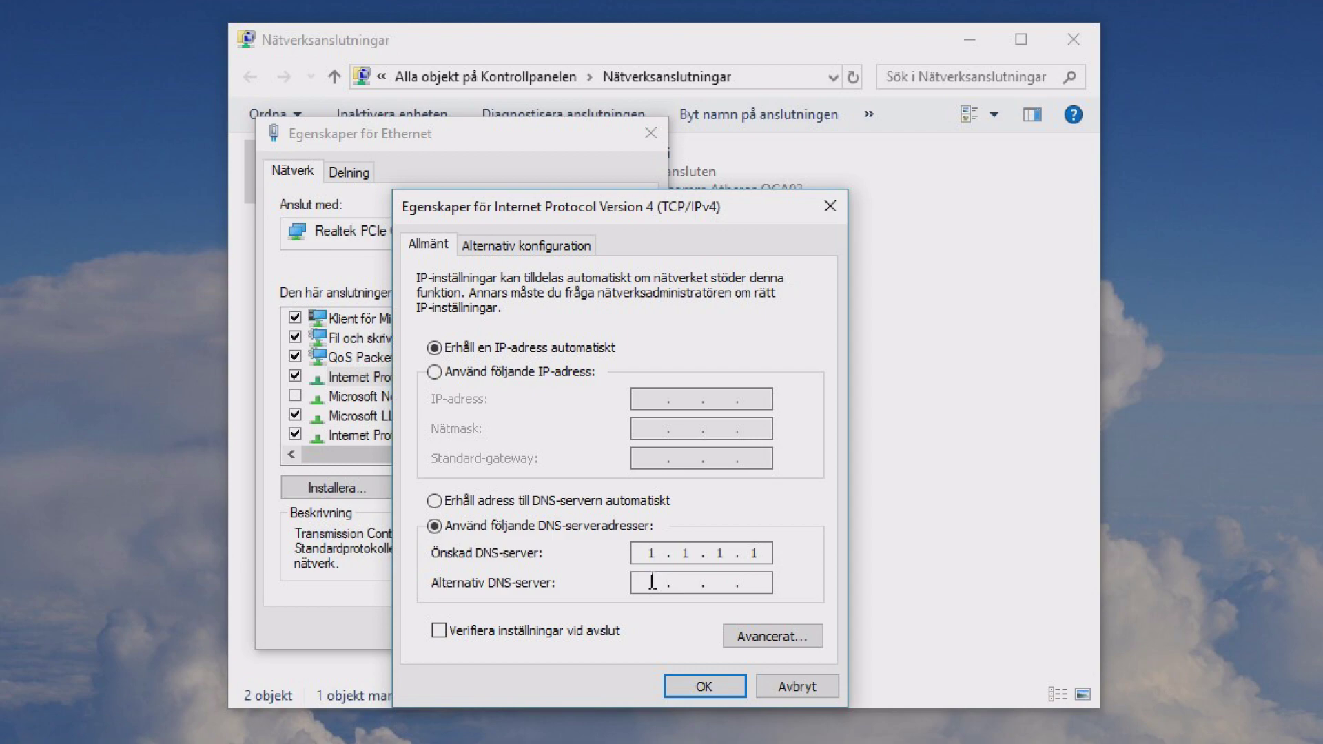
text(1.0.0.1)
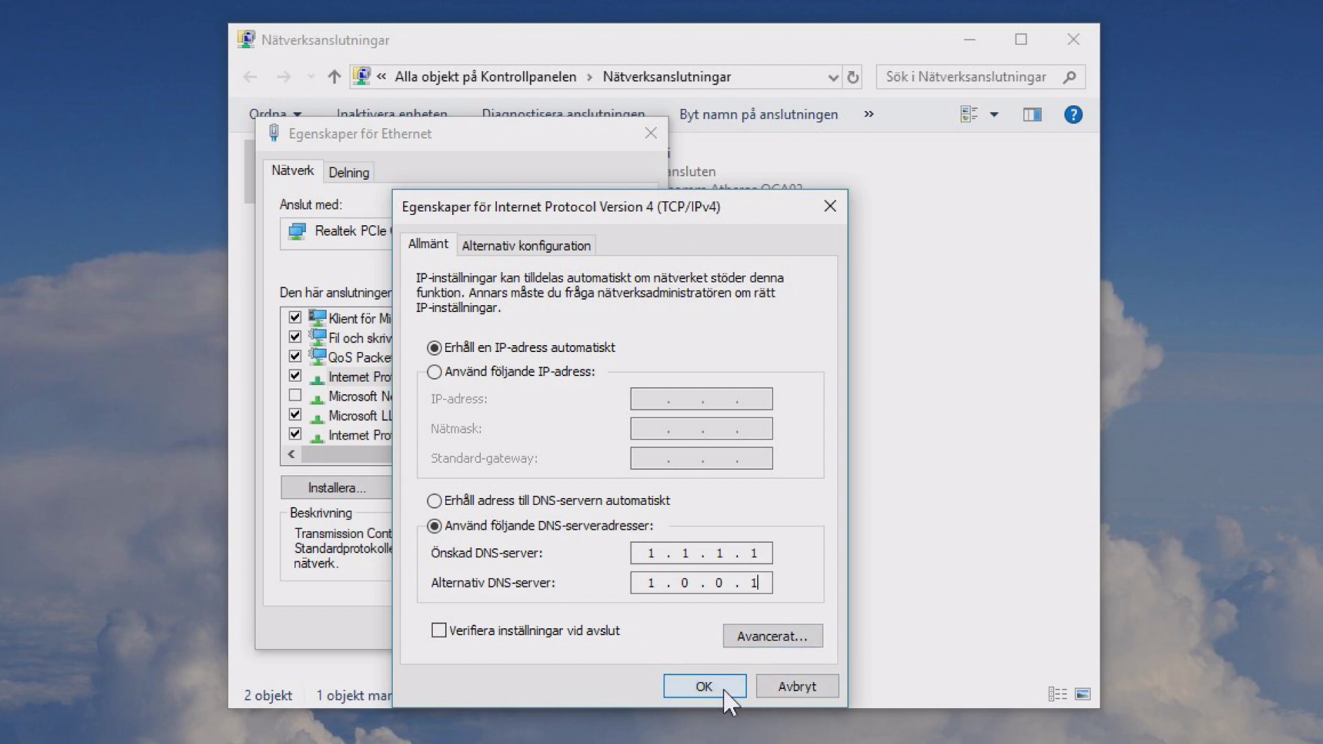
click(704, 686)
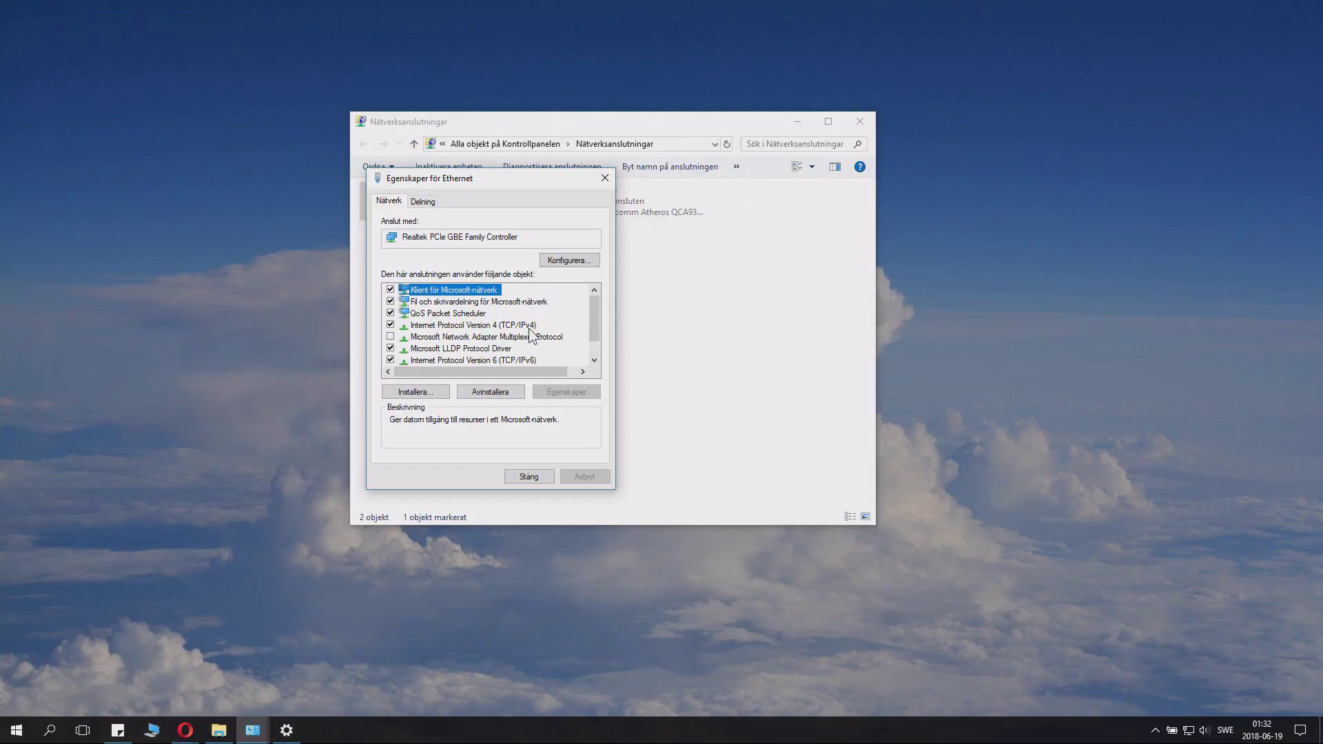
Check the preferred and alternate DNS servers in the Ethernet adapter's IPv6 properties, accept them, and close the adapter's properties
click(518, 327)
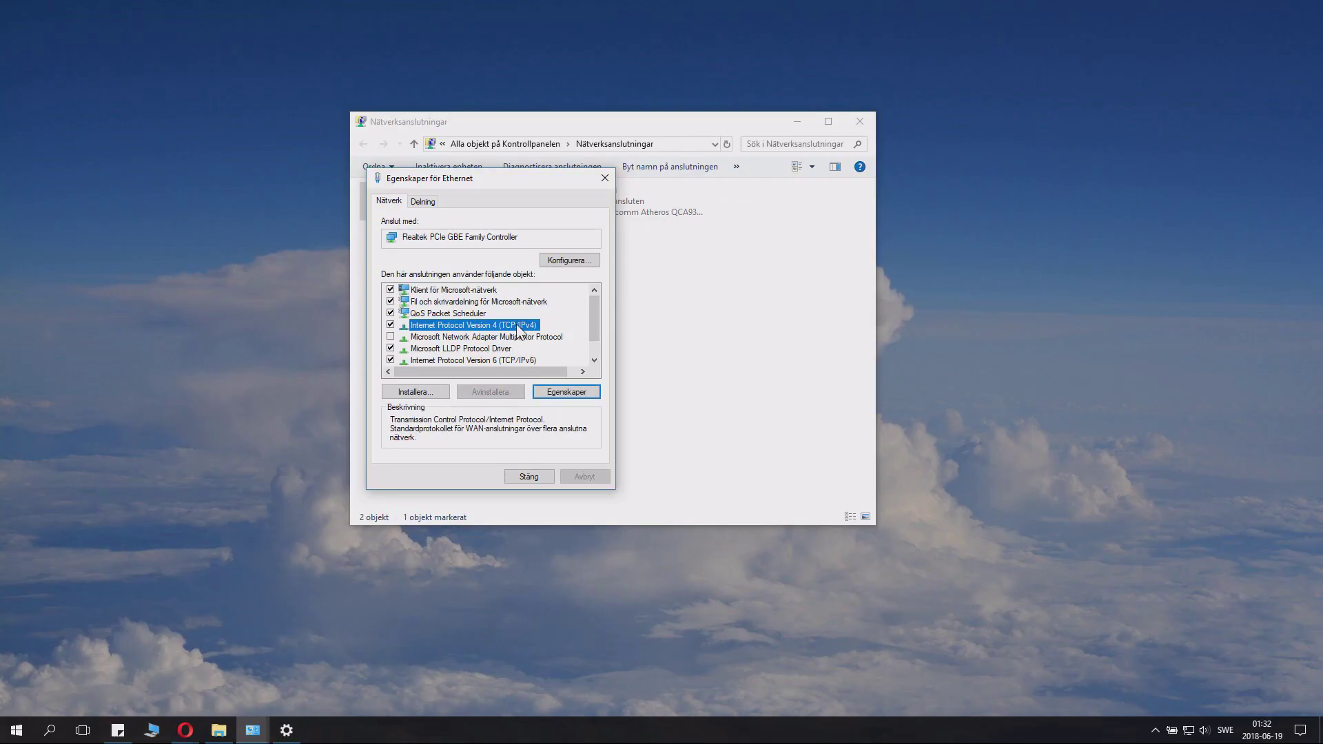
scroll(517, 332, down, 1)
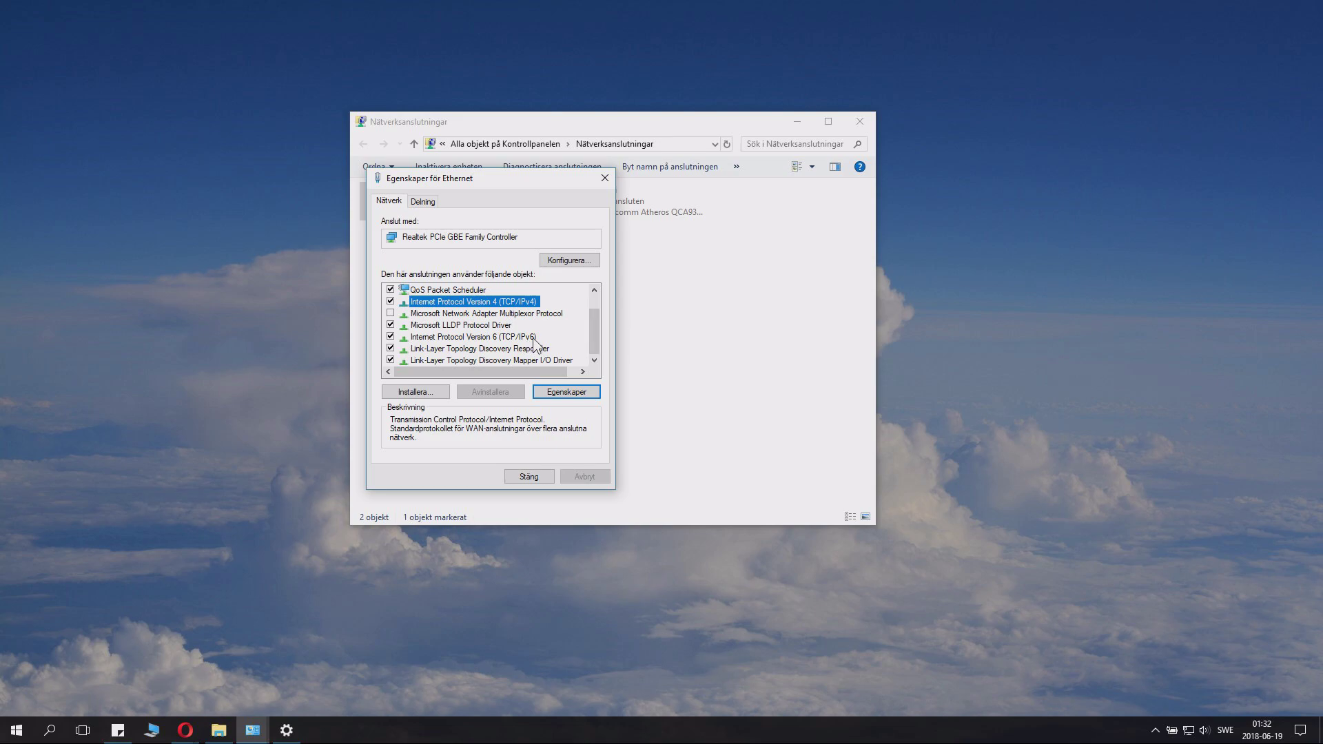
click(475, 337)
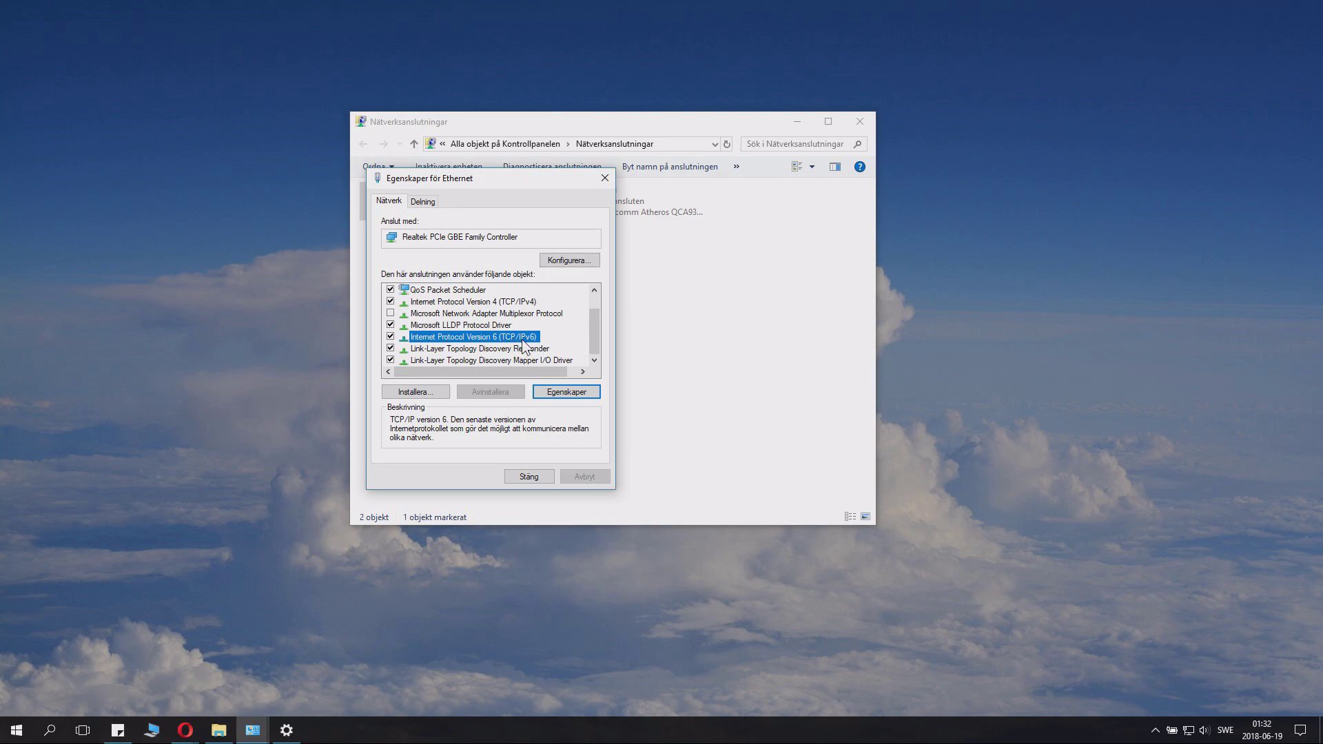
click(560, 394)
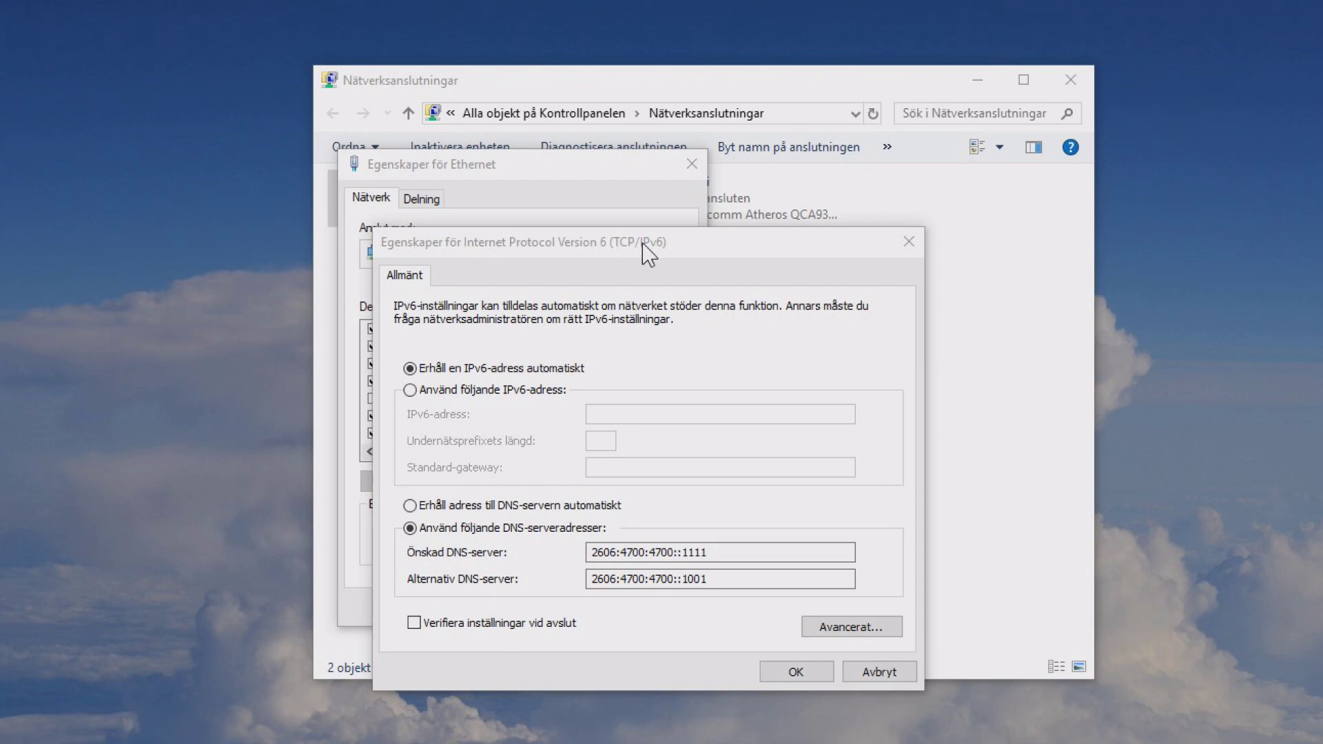
double_click(753, 552)
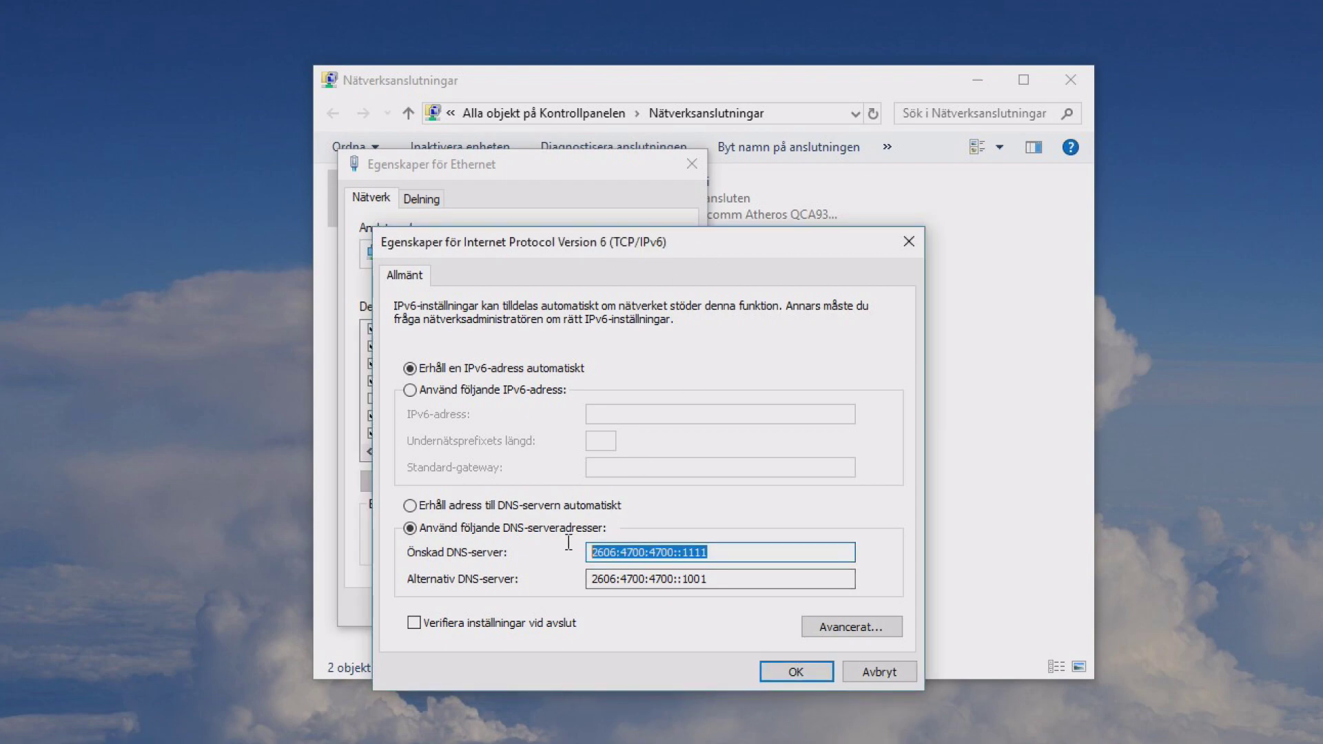
click(734, 580)
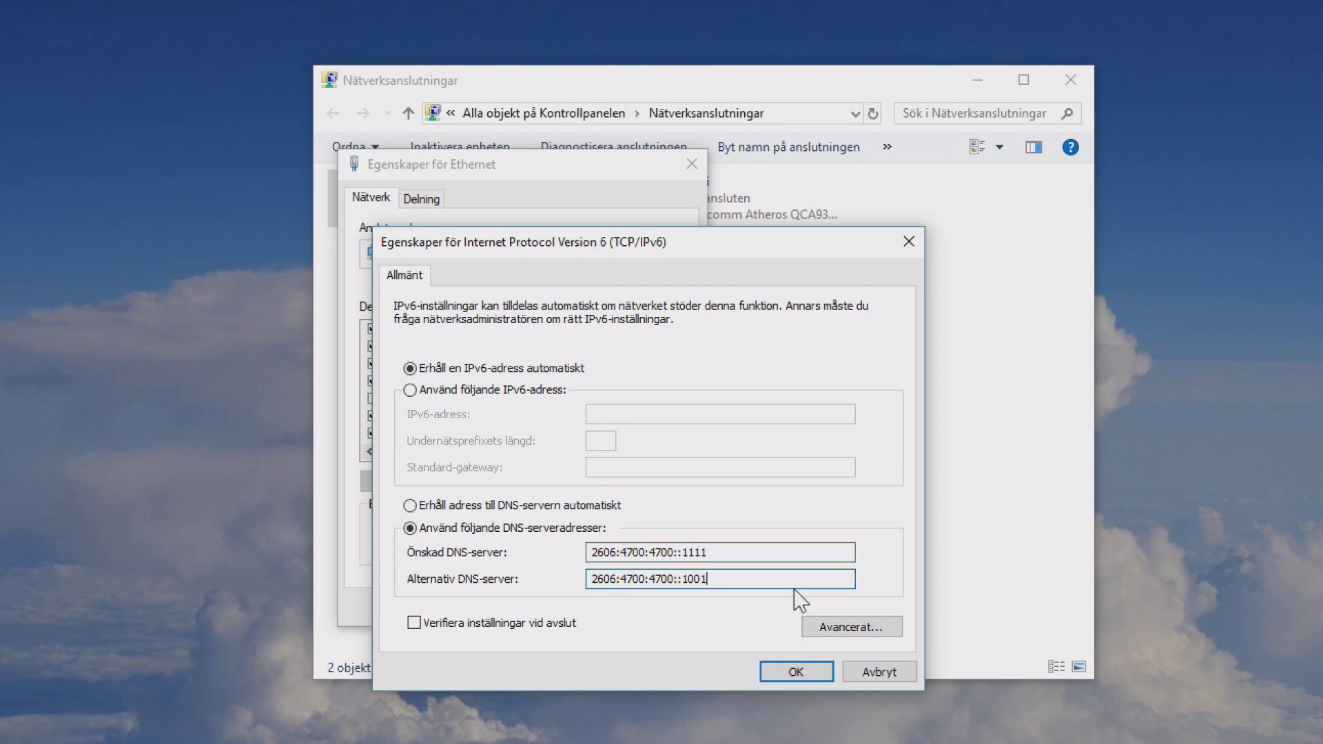
drag(742, 580, 555, 570)
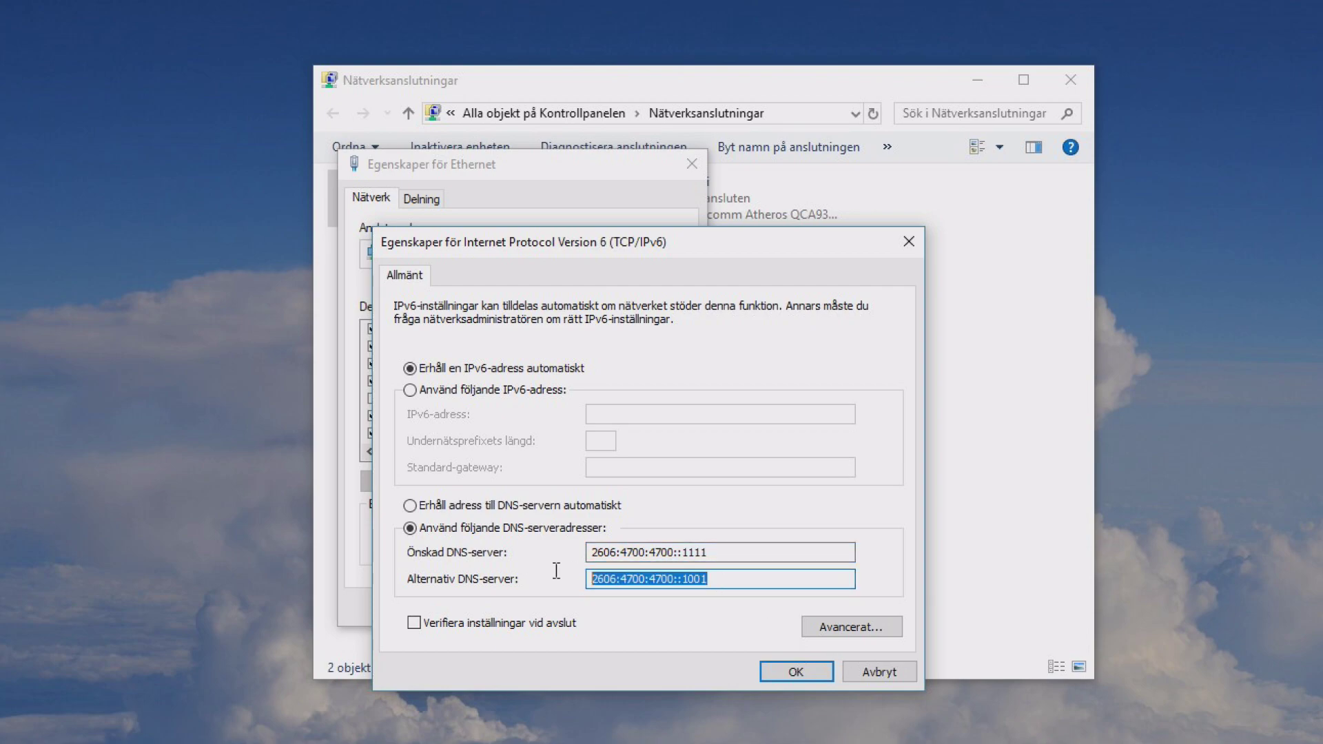
click(746, 550)
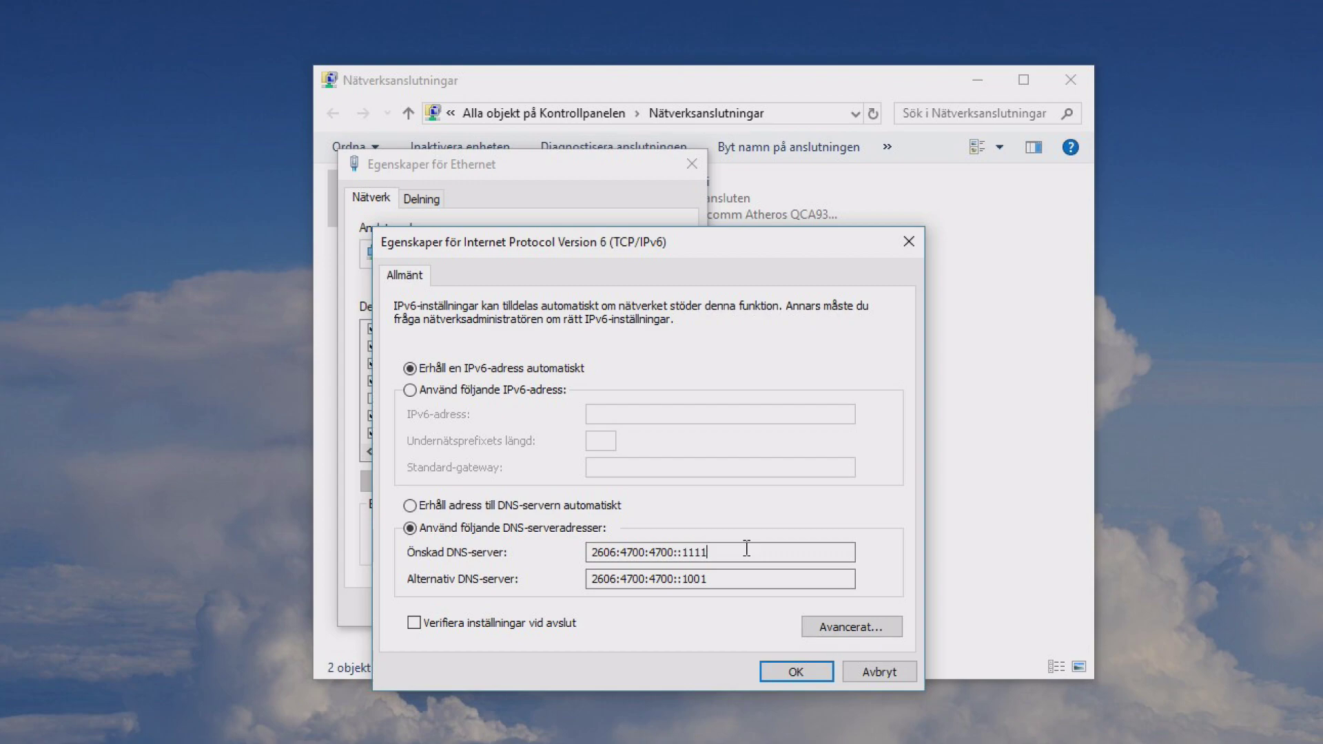
click(802, 670)
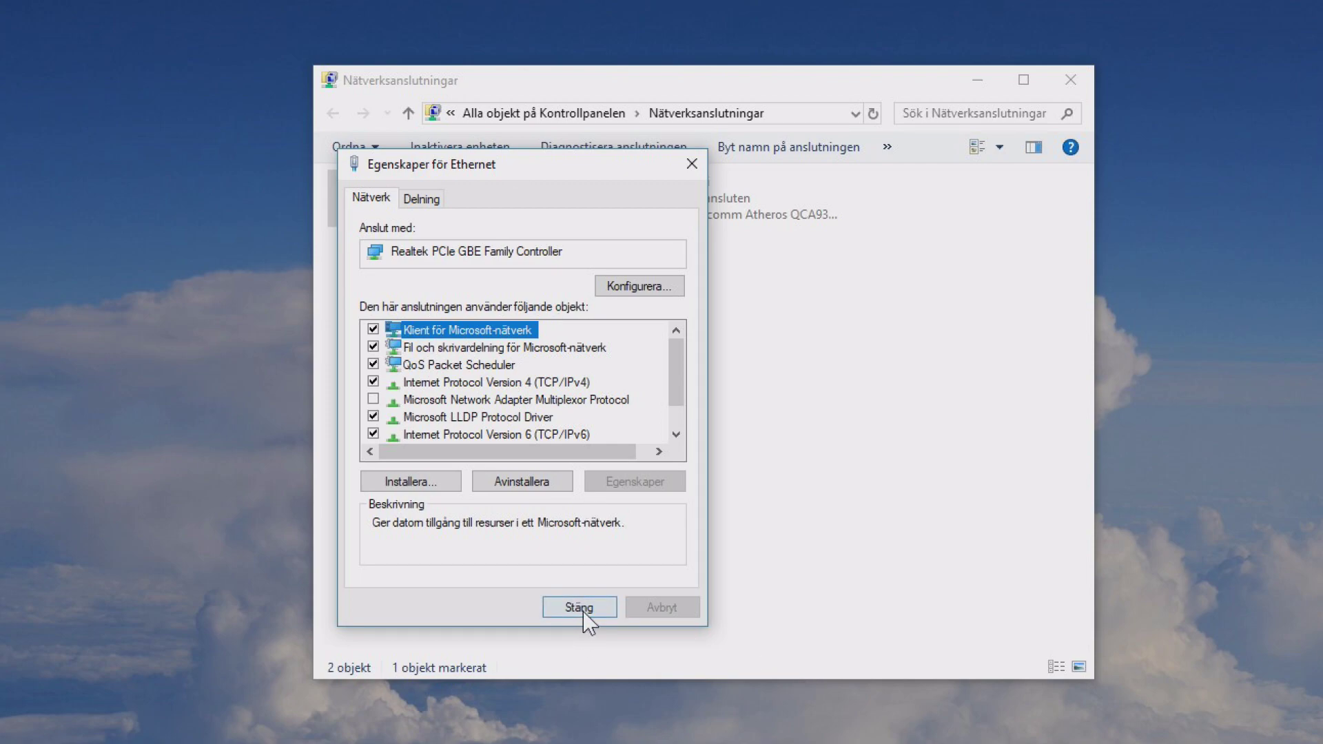
click(579, 607)
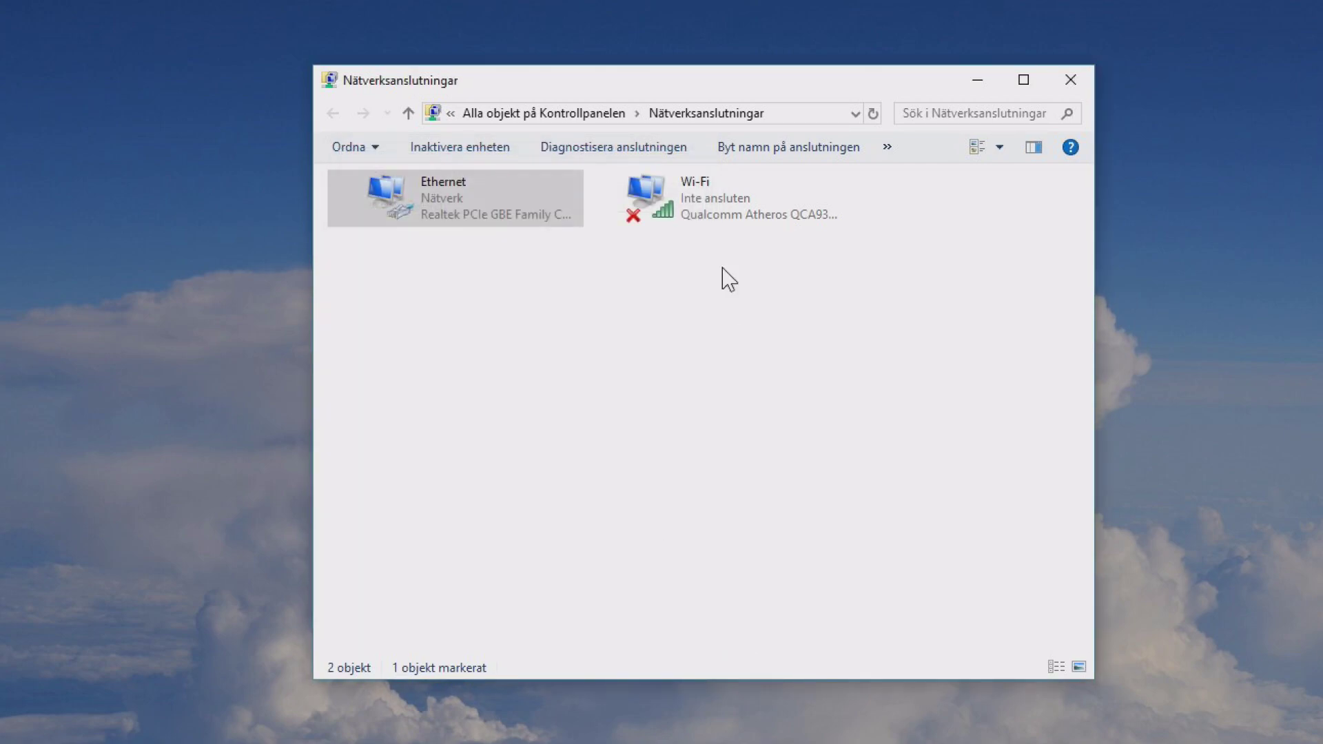
Open the Internet Protocol Version 4 (TCP/IPv4) properties of the Wi-Fi adapter
click(688, 213)
right_click(684, 213)
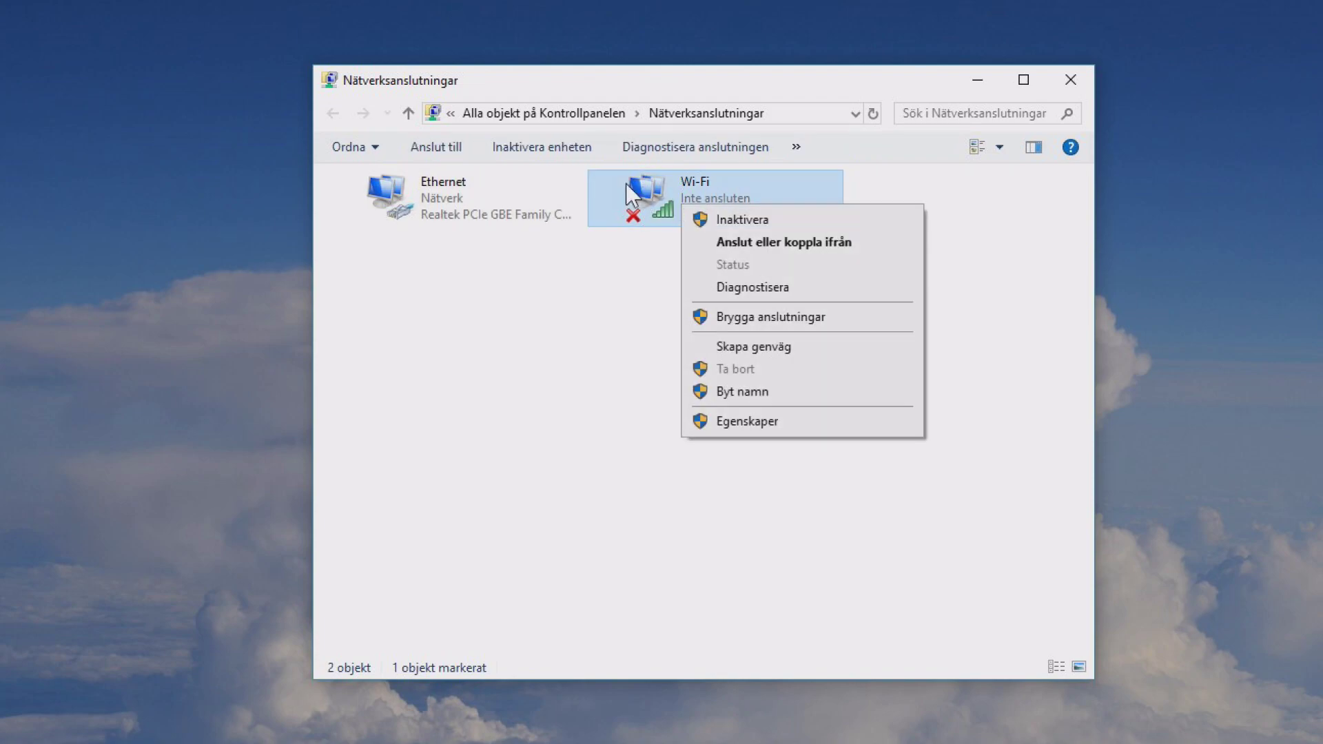
click(747, 421)
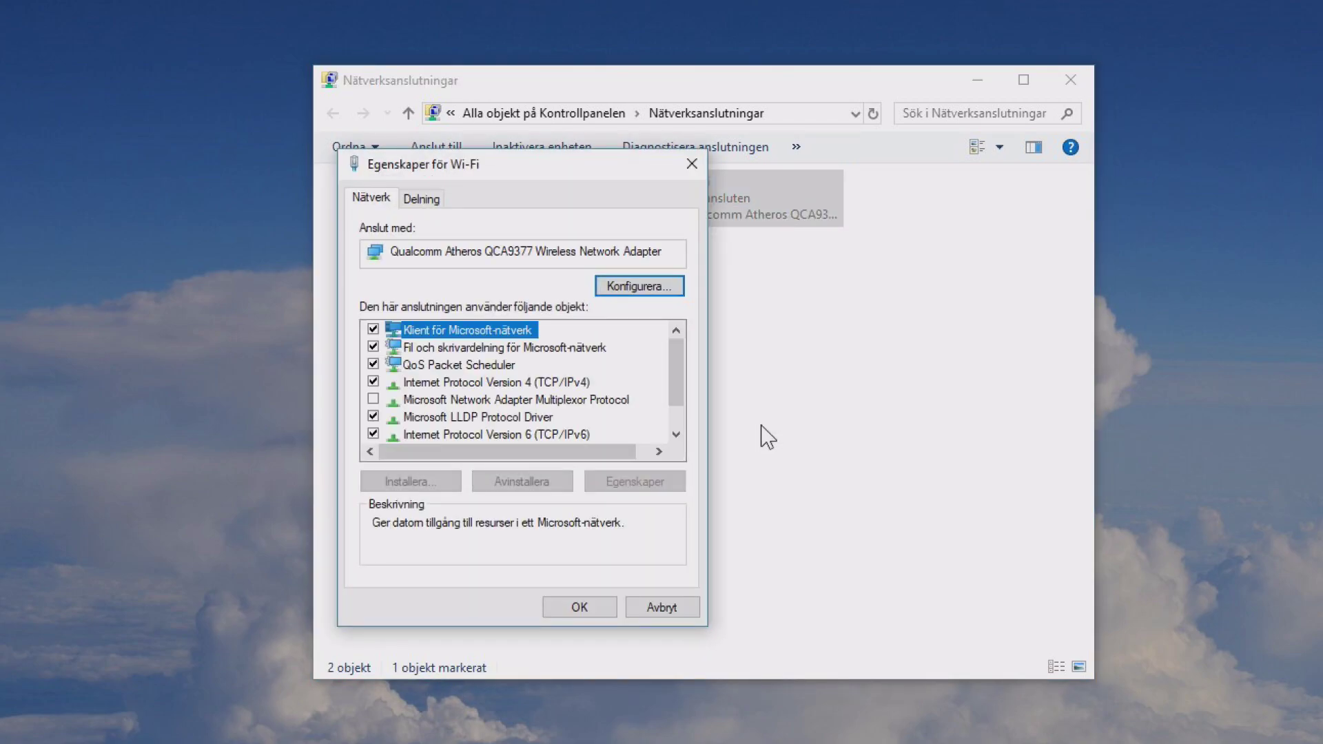
click(519, 382)
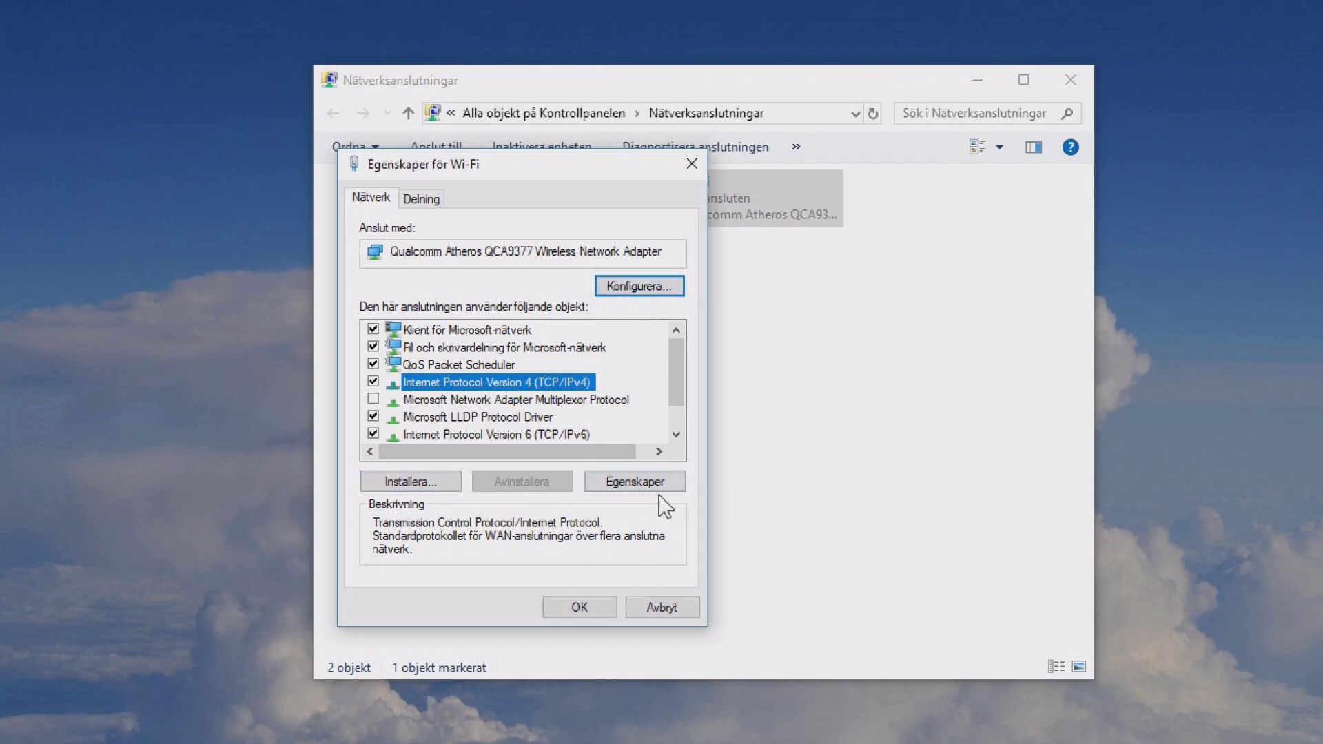
click(637, 482)
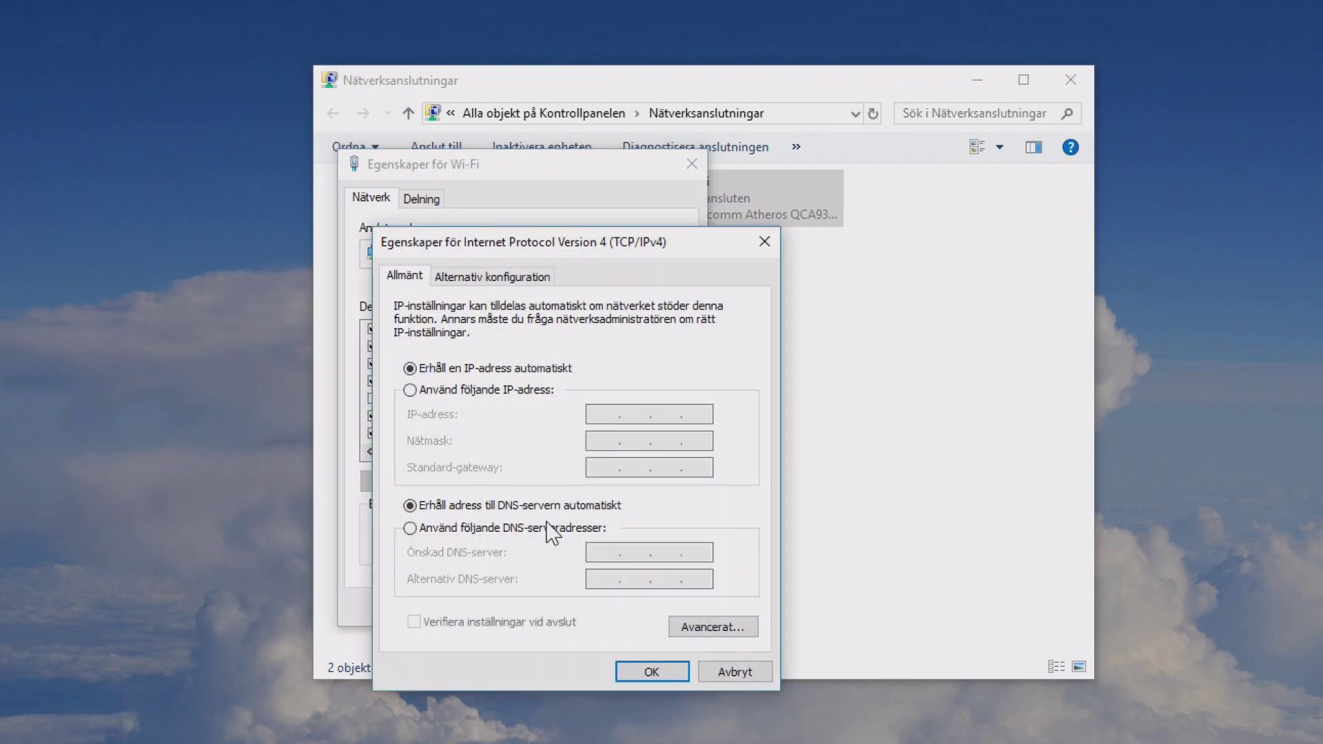
Set the Wi-Fi adapter's IPv4 DNS servers manually to 1.1.1.1 as preferred and 1.0.0.1 as alternate
click(410, 530)
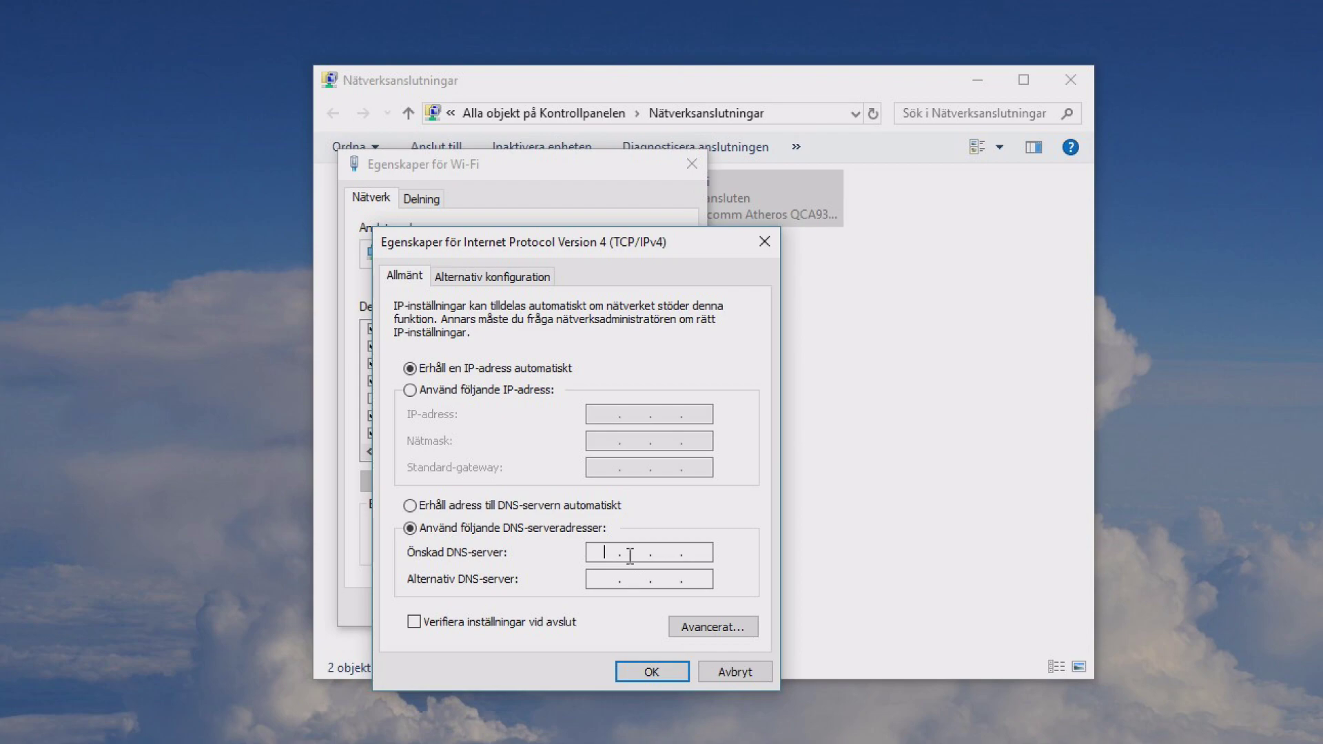
text(1.1.1.1)
click(594, 579)
text(1.0.0.1)
click(652, 672)
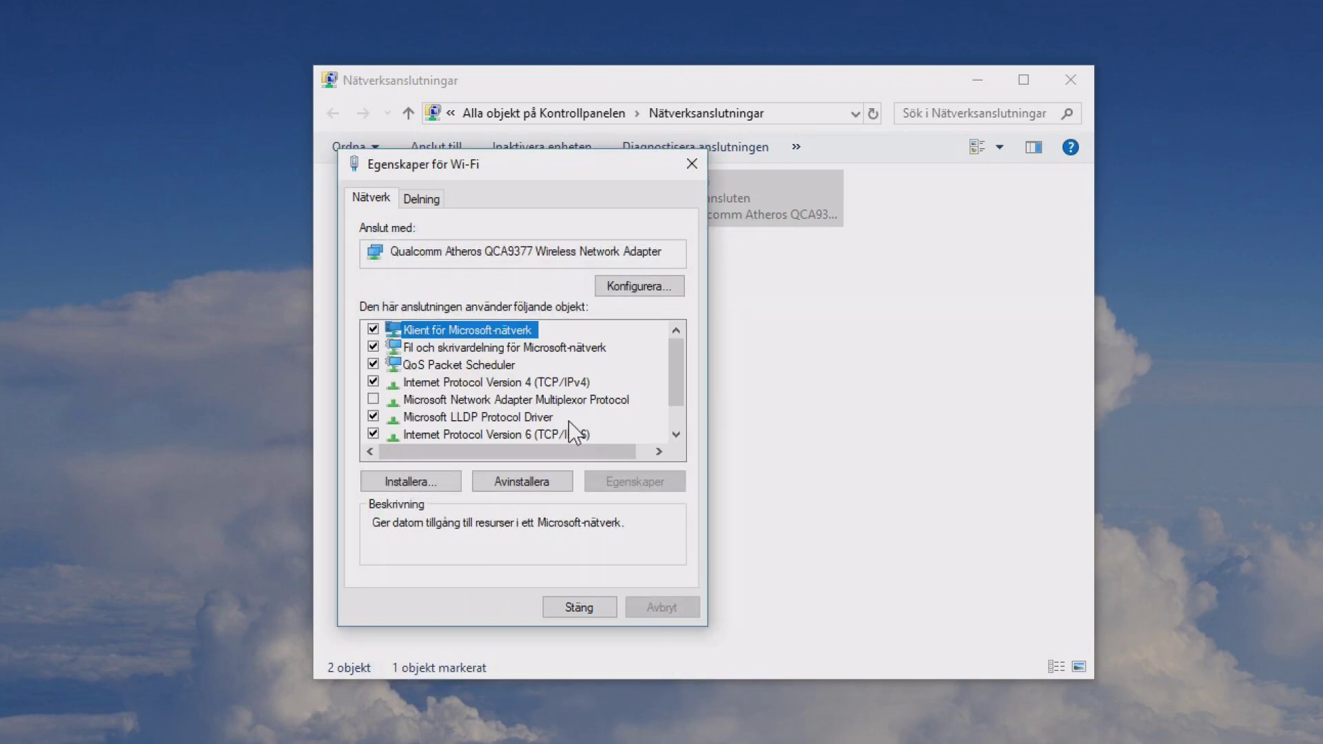
Open the Wi-Fi adapter's IPv6 properties and choose to use manually specified DNS server addresses
click(552, 434)
click(648, 483)
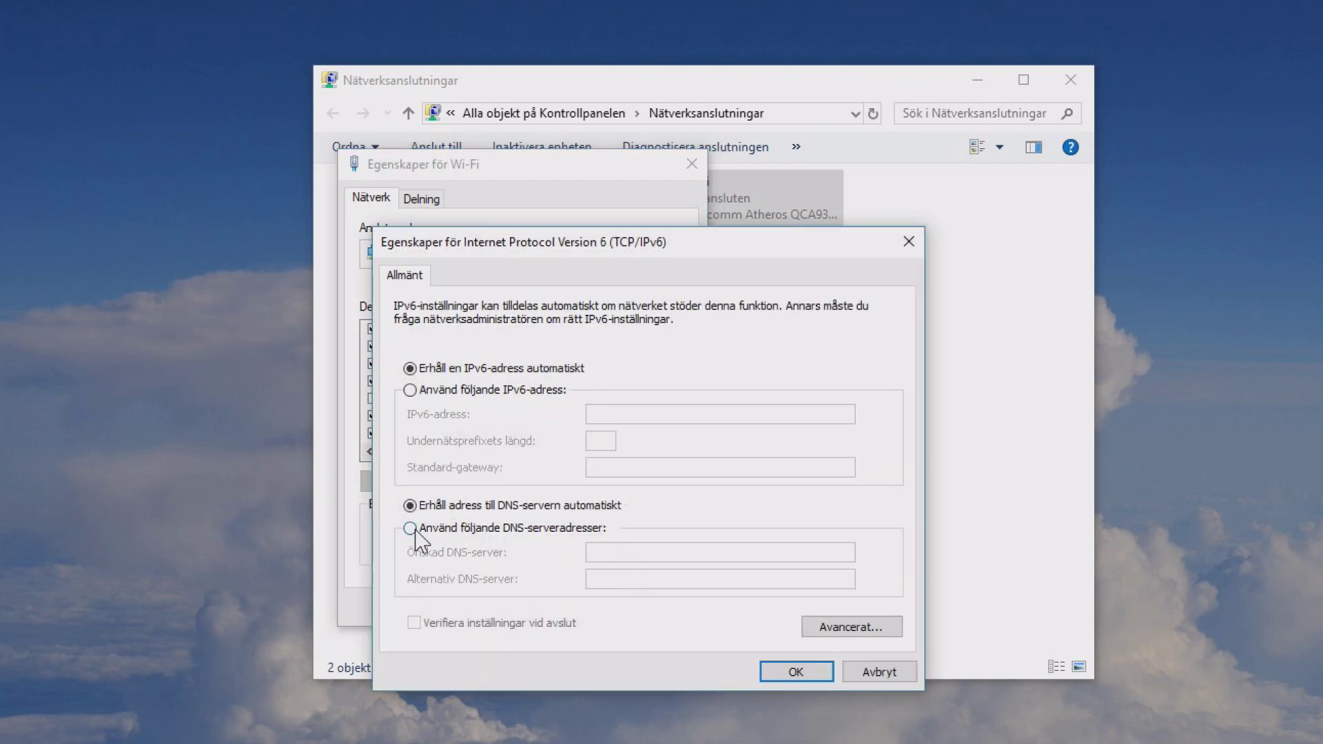
click(416, 536)
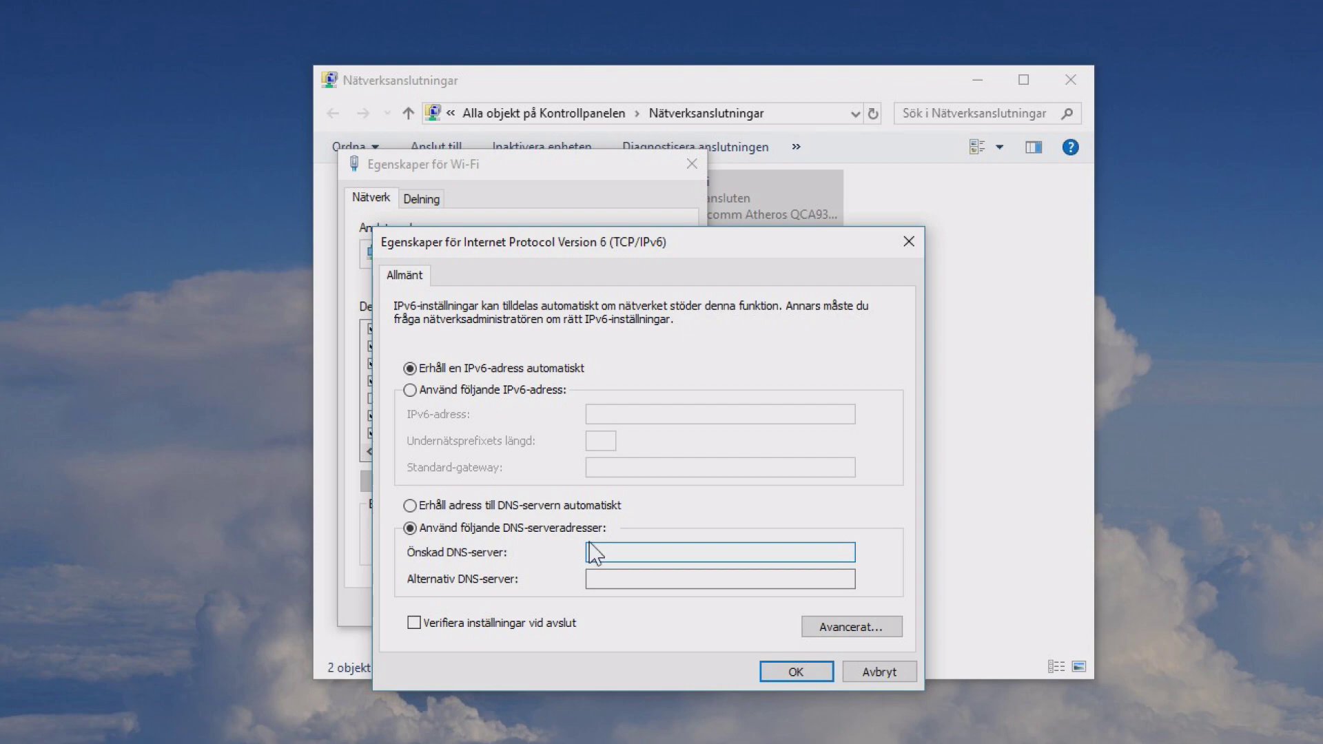